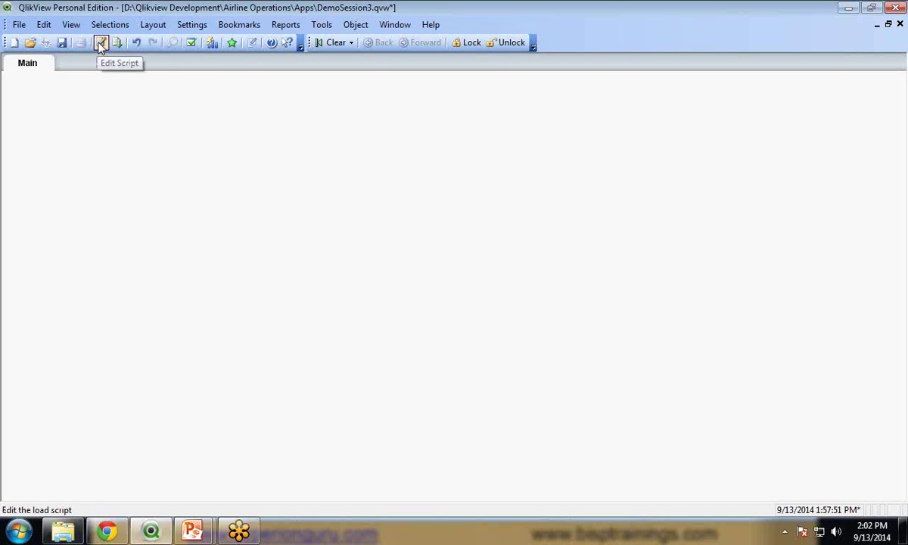
- Open the load script and add a new script tab named "Main Data"
{"action": "left_click", "coordinate": [100, 44]}
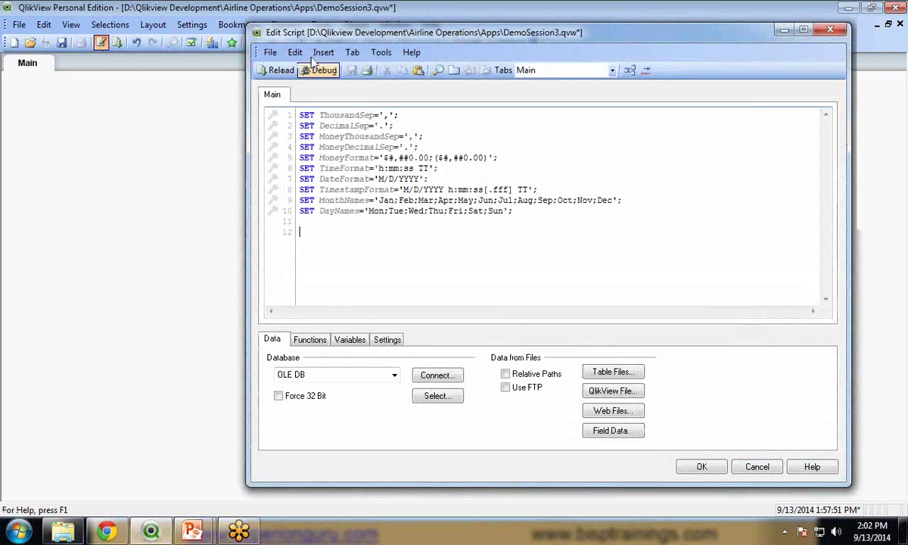
{"action": "left_click", "coordinate": [353, 52]}
{"action": "left_click", "coordinate": [365, 68]}
{"action": "type", "text": "Main Data"}
{"action": "key", "text": "Return"}
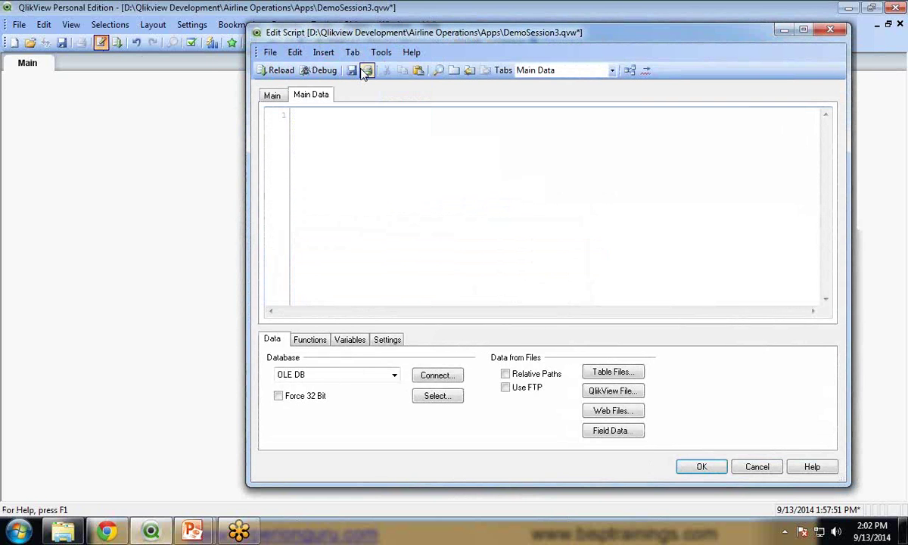
- Add a load statement for the table file Sales-Staff.qvd to the Main Data script, then save and reload it
{"action": "left_click", "coordinate": [617, 372]}
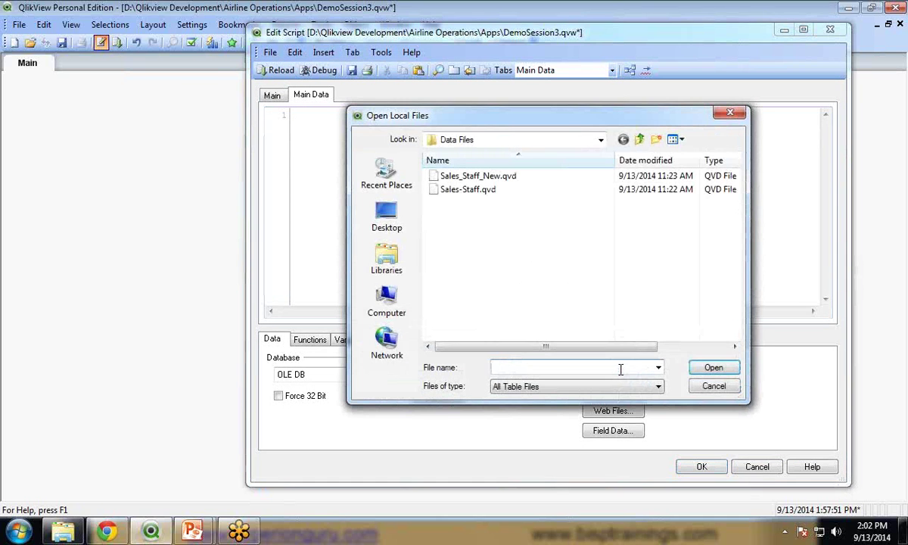
{"action": "left_click", "coordinate": [455, 194]}
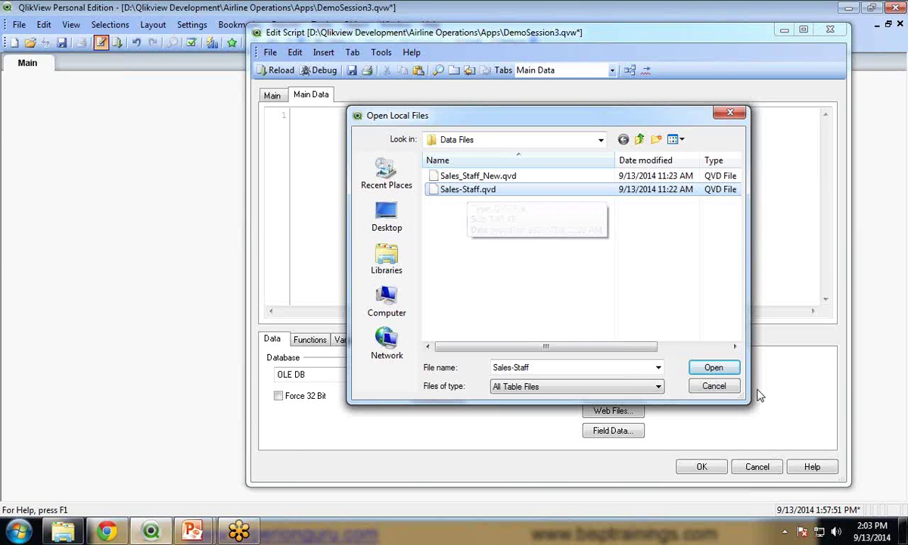
{"action": "left_click", "coordinate": [713, 367]}
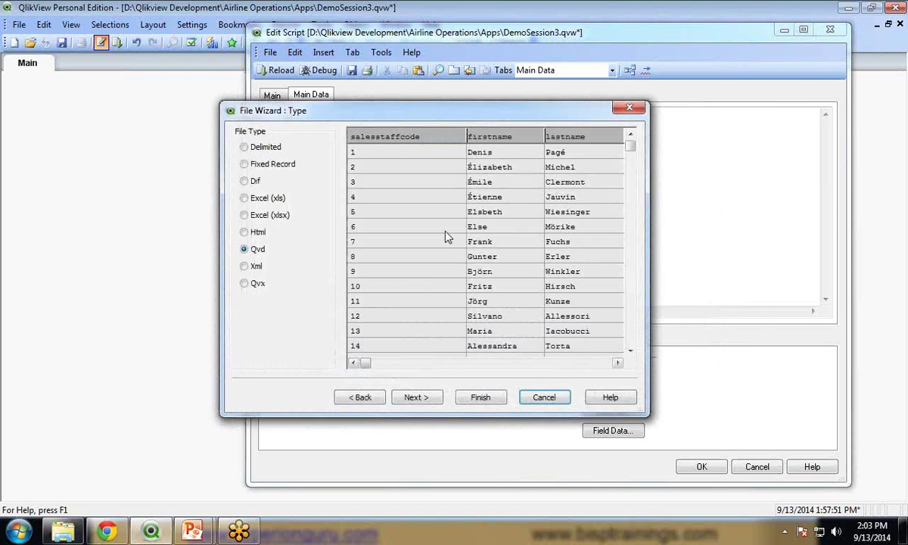
{"action": "left_click", "coordinate": [480, 398]}
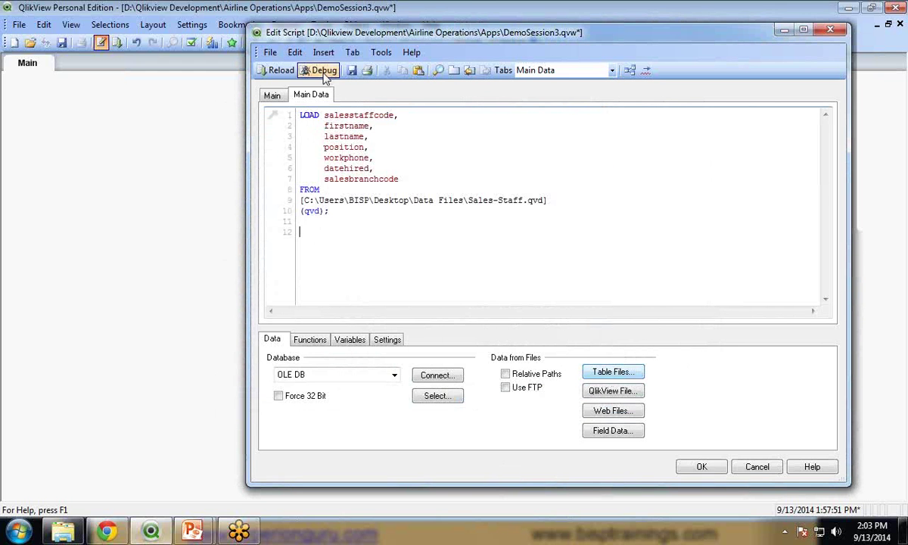
{"action": "left_click", "coordinate": [352, 69]}
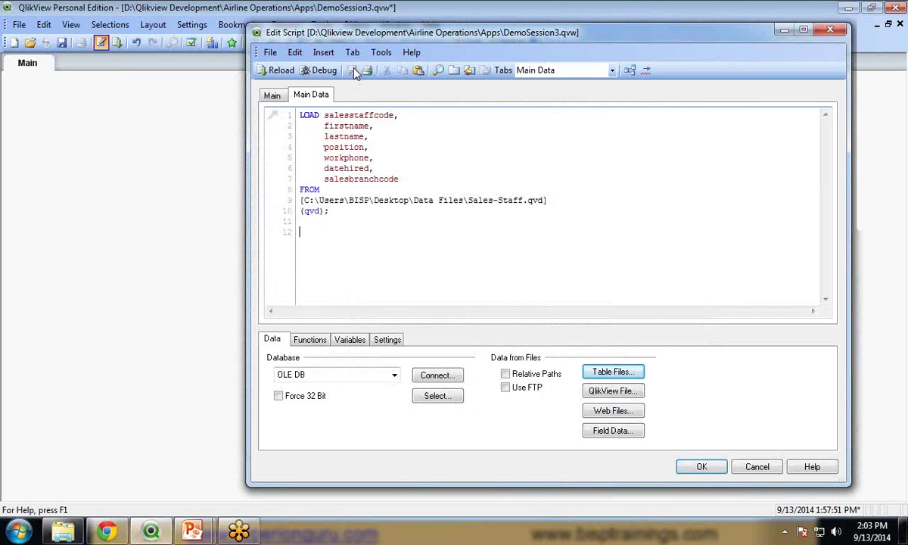
{"action": "left_click", "coordinate": [275, 70]}
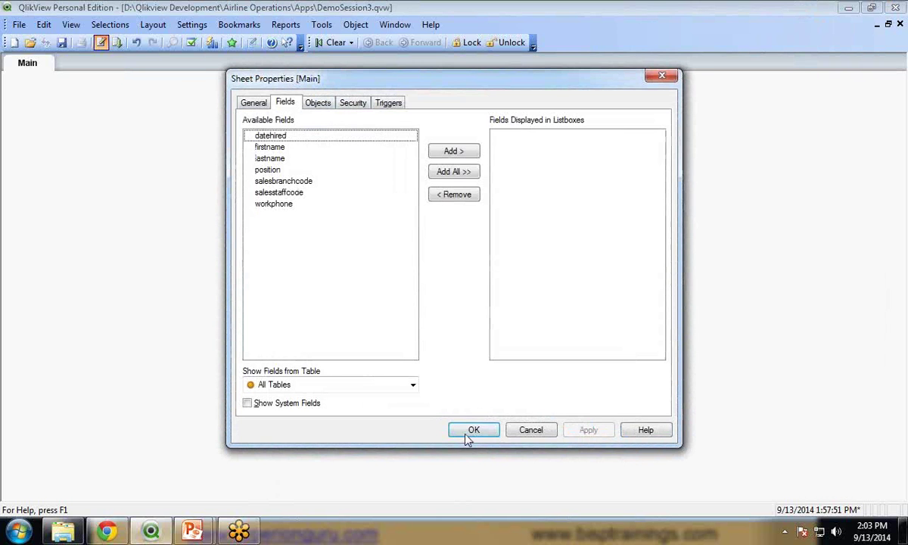
- Add a list box for the salesstaffcode field to the Main sheet and reposition it on the sheet
{"action": "left_click", "coordinate": [292, 195]}
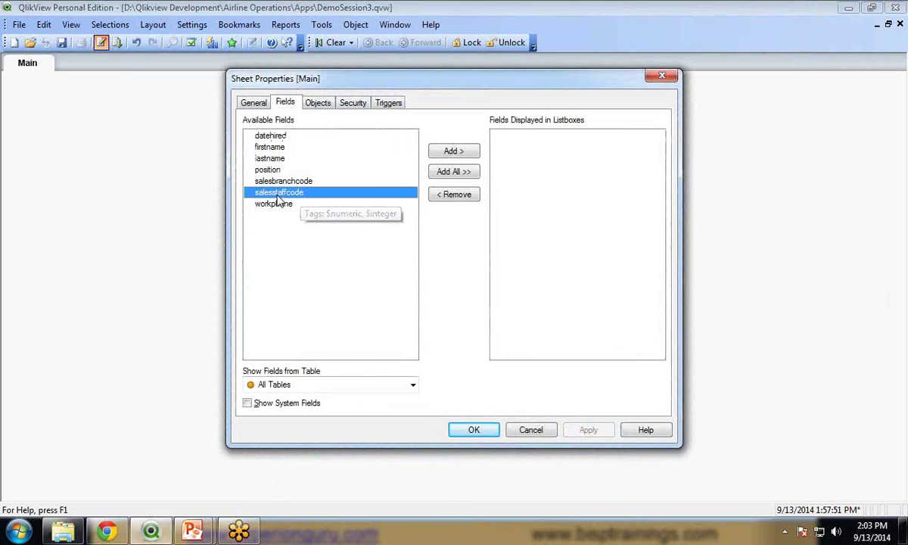
{"action": "left_click", "coordinate": [455, 152]}
{"action": "left_click", "coordinate": [598, 431]}
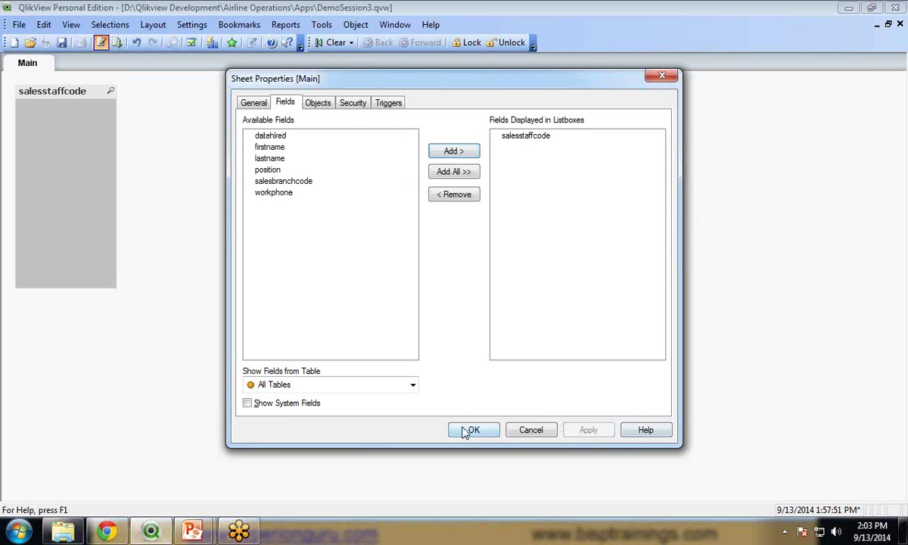
{"action": "left_click", "coordinate": [471, 430]}
{"action": "left_click_drag", "start_coordinate": [69, 98], "coordinate": [216, 100]}
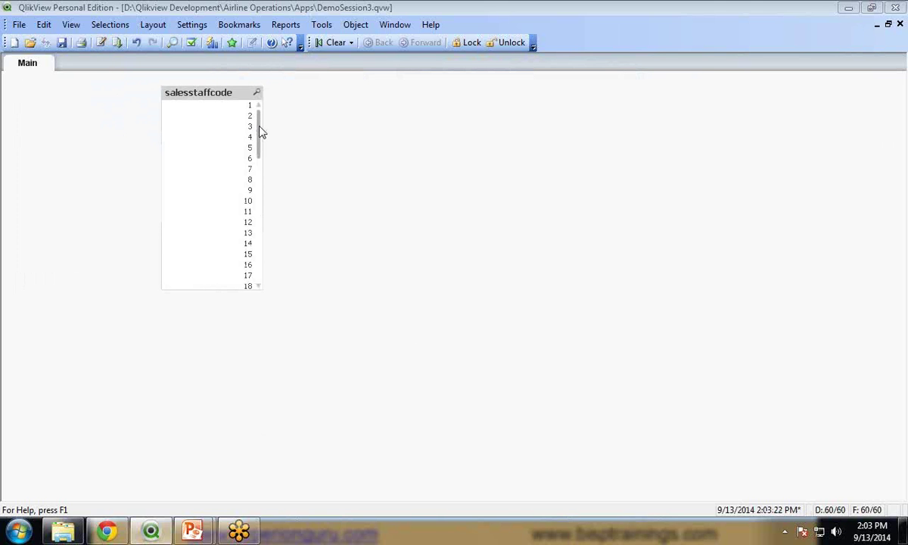
{"action": "mouse_move", "coordinate": [260, 132]}
{"action": "left_mouse_down"}
{"action": "mouse_move", "coordinate": [260, 280]}
{"action": "mouse_move", "coordinate": [265, 114]}
{"action": "left_mouse_up"}
{"action": "left_click_drag", "start_coordinate": [203, 86], "coordinate": [119, 89]}
- Create a table box on the sheet containing the fields salesstaffcode, firstname, lastname and position
{"action": "right_click", "coordinate": [295, 125]}
{"action": "mouse_move", "coordinate": [357, 168]}
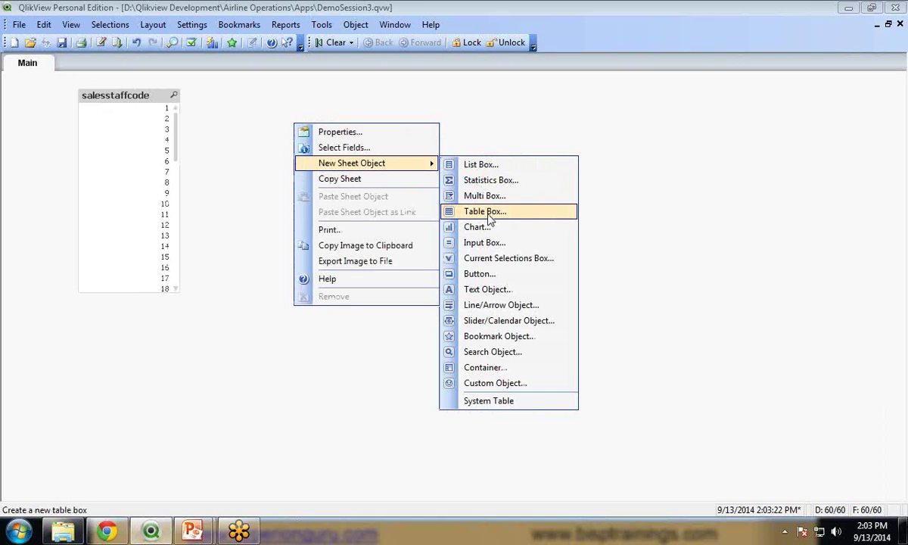
{"action": "left_click", "coordinate": [460, 207]}
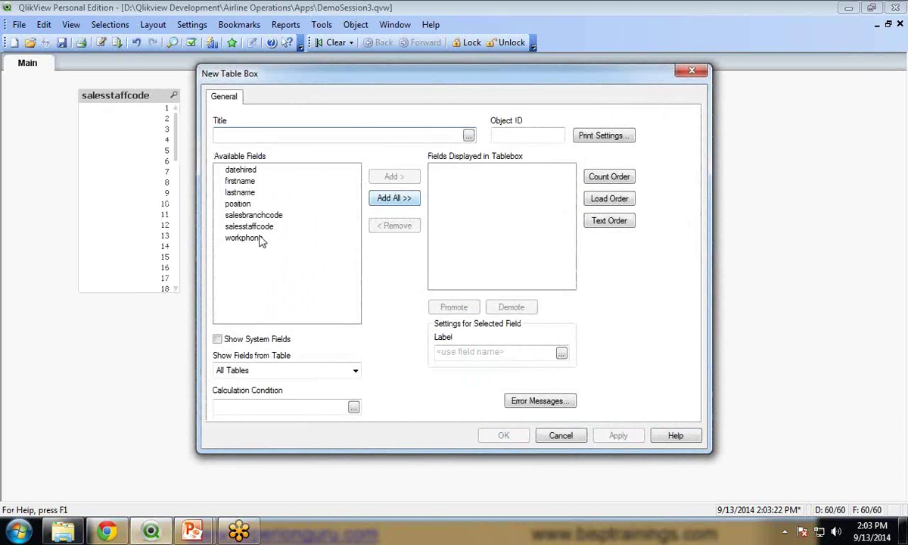
{"action": "left_click", "coordinate": [250, 227]}
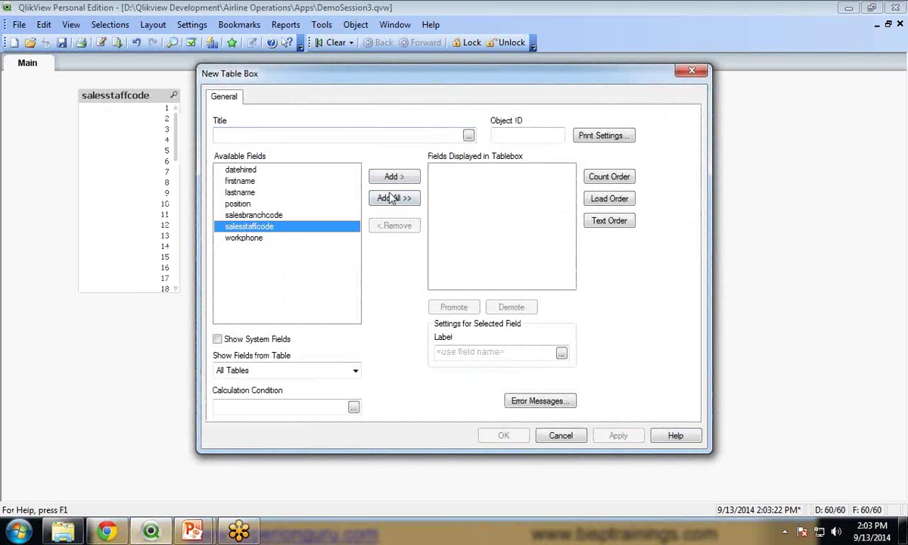
{"action": "left_click", "coordinate": [382, 176]}
{"action": "left_click", "coordinate": [238, 181]}
{"action": "left_click", "coordinate": [393, 176]}
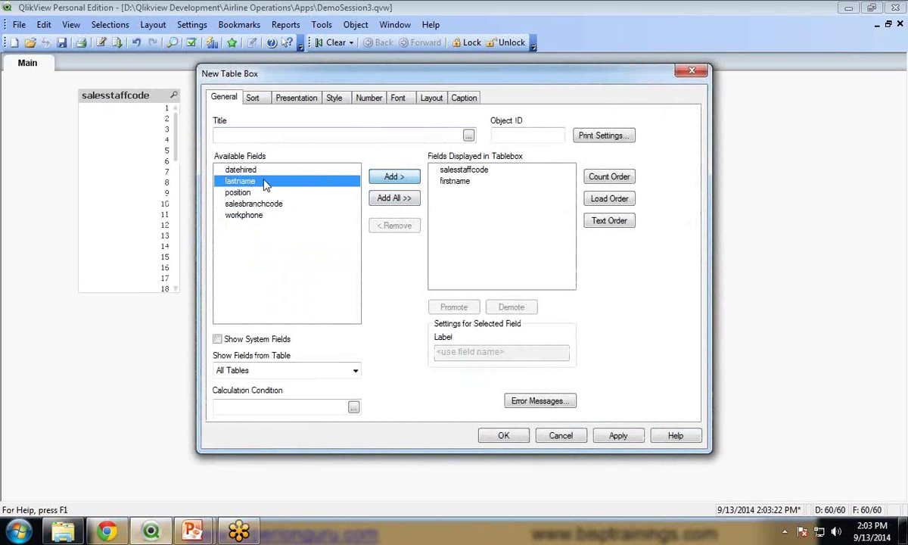
{"action": "left_click", "coordinate": [393, 176]}
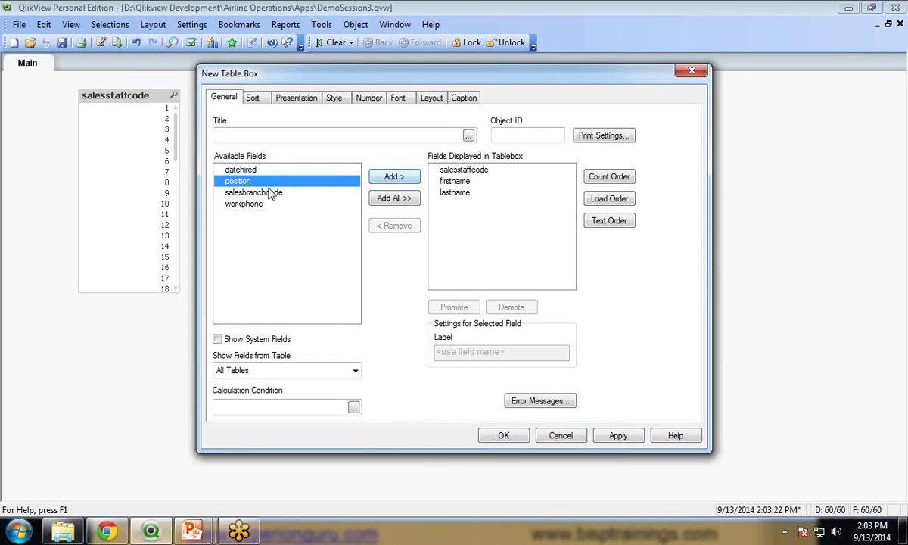
{"action": "left_click", "coordinate": [395, 177]}
{"action": "left_click", "coordinate": [613, 437]}
{"action": "left_click", "coordinate": [494, 437]}
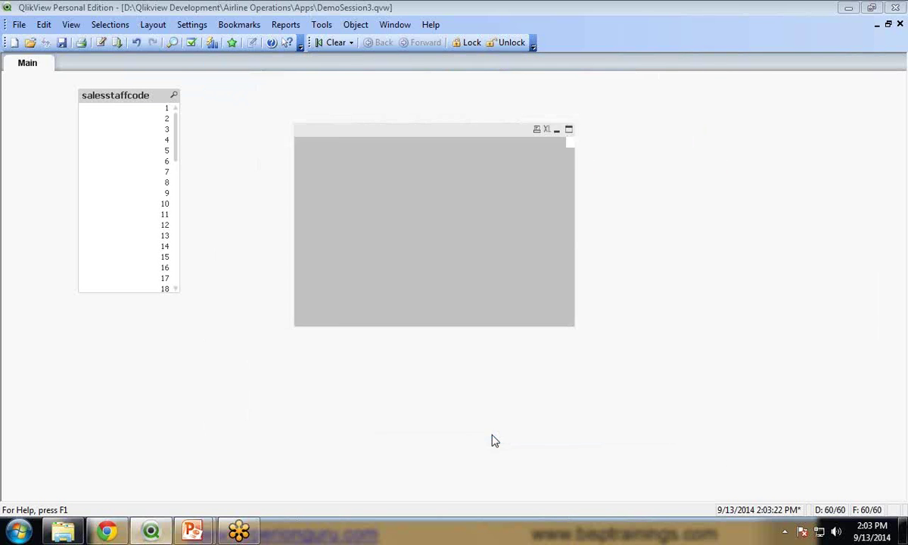
- Shift the new table box slightly toward the list box and make it a little taller
{"action": "left_click", "coordinate": [342, 133]}
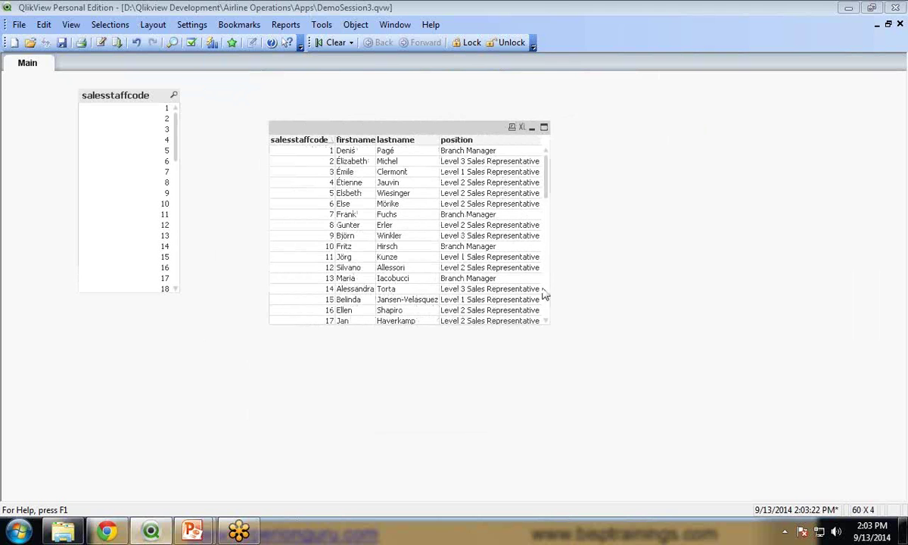
{"action": "left_click_drag", "start_coordinate": [550, 322], "coordinate": [569, 334]}
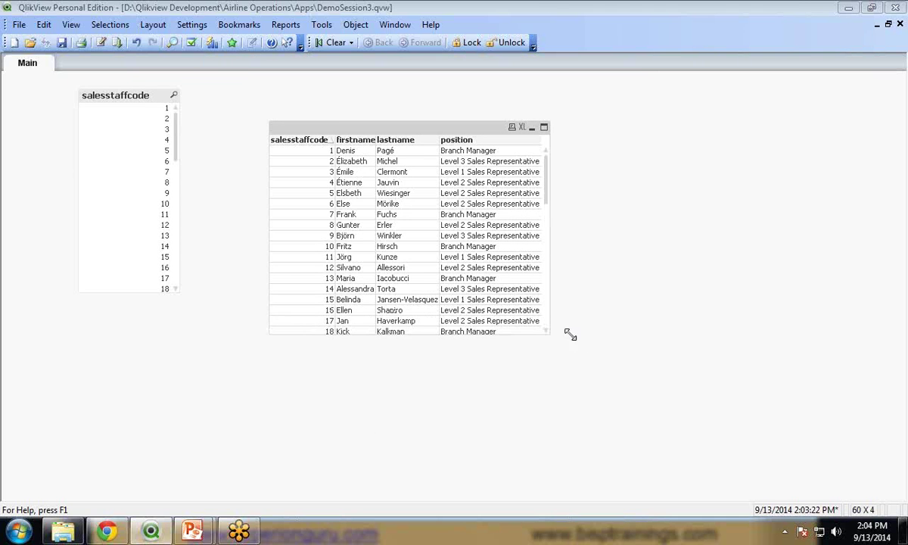
{"action": "left_click_drag", "start_coordinate": [546, 185], "coordinate": [543, 152]}
- Filter the table by staff codes 6, 7 and 9 to 13 in the list box, and clear the selections
{"action": "left_click", "coordinate": [154, 152]}
{"action": "left_click_drag", "start_coordinate": [154, 162], "coordinate": [151, 243]}
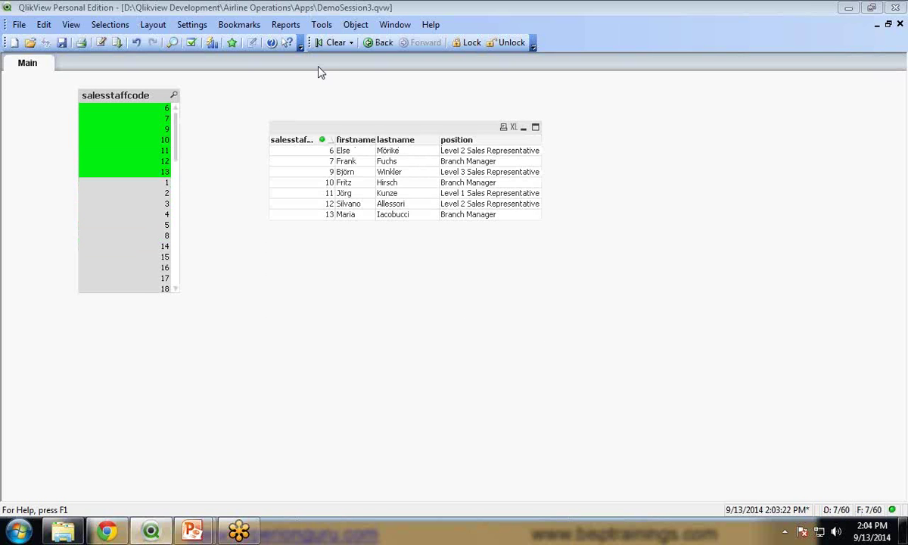
{"action": "left_click", "coordinate": [318, 43]}
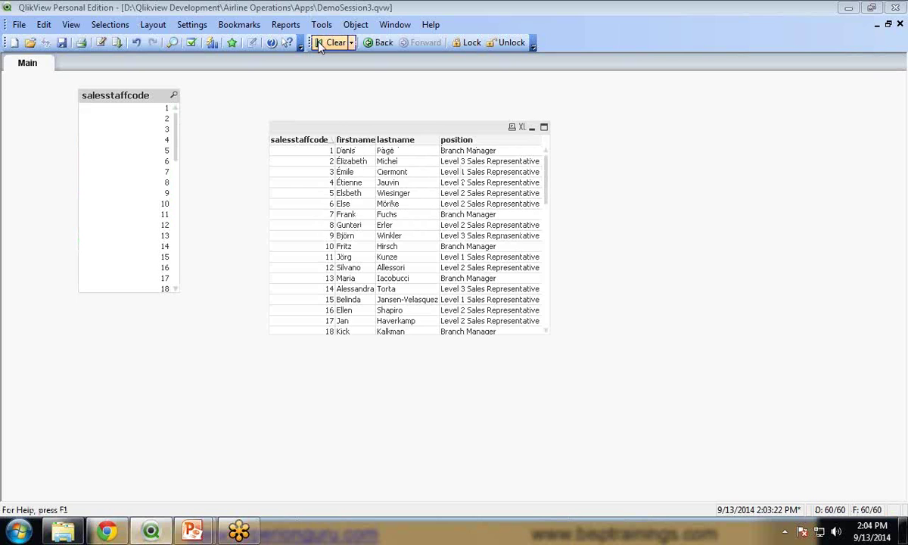
- Arrange the salesstaffcode list box and the table box side by side near the top of the sheet
{"action": "left_click_drag", "start_coordinate": [327, 125], "coordinate": [280, 103]}
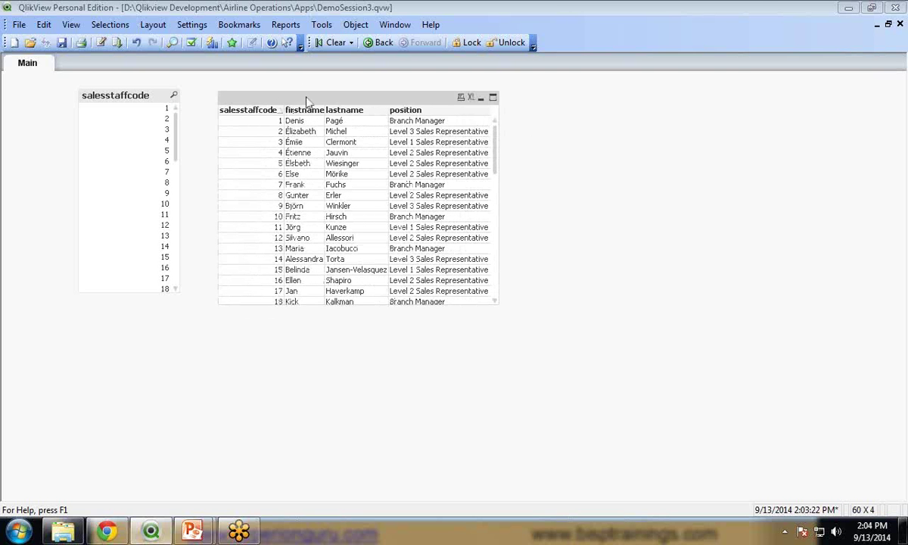
{"action": "left_click_drag", "start_coordinate": [318, 98], "coordinate": [350, 93]}
{"action": "left_click_drag", "start_coordinate": [138, 94], "coordinate": [161, 101]}
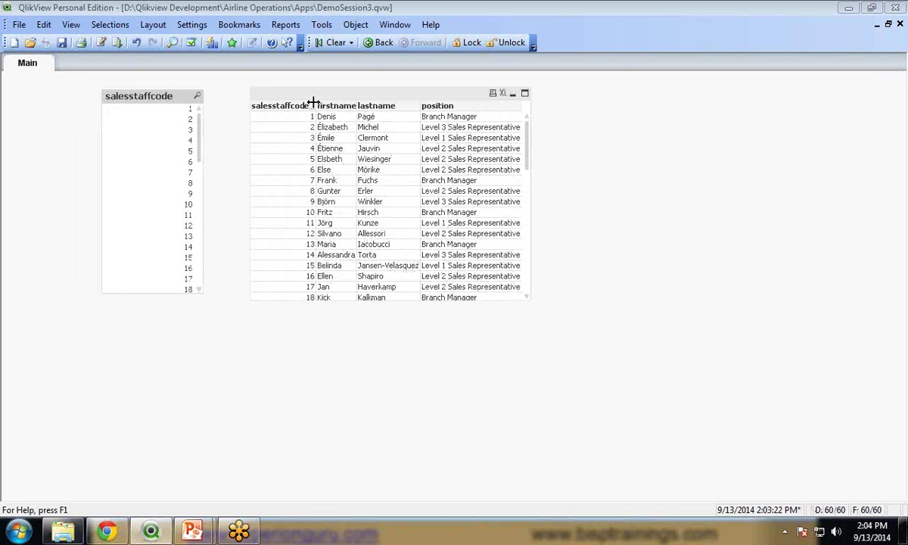
{"action": "left_click_drag", "start_coordinate": [297, 97], "coordinate": [287, 97]}
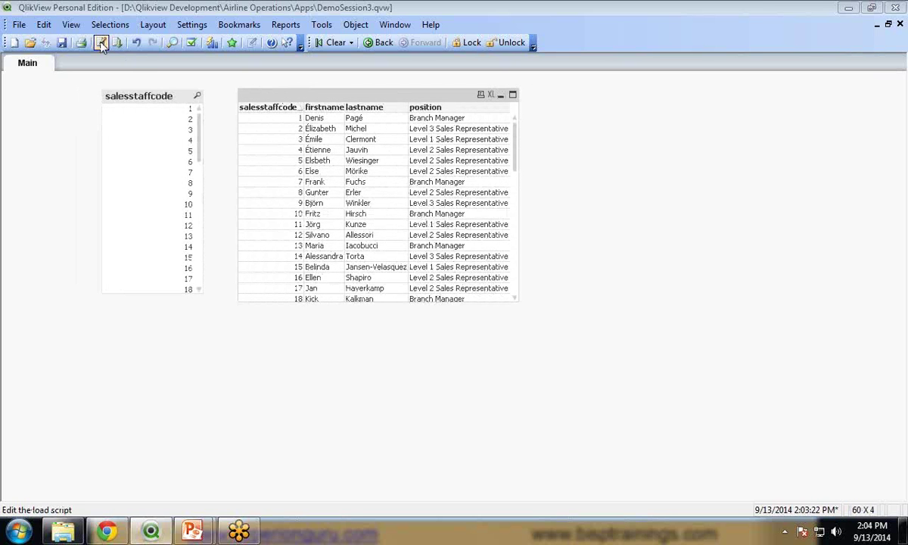
{"action": "left_click", "coordinate": [18, 25]}
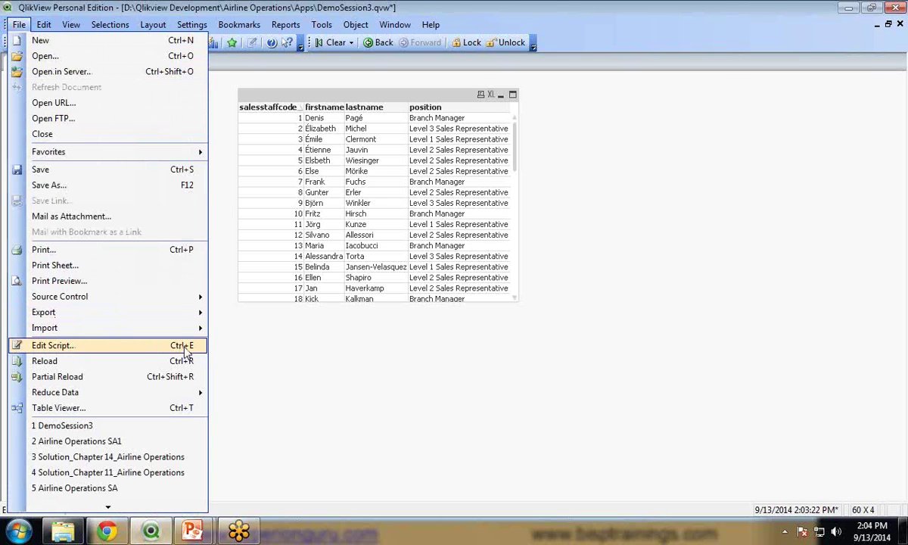
{"action": "left_click", "coordinate": [371, 350]}
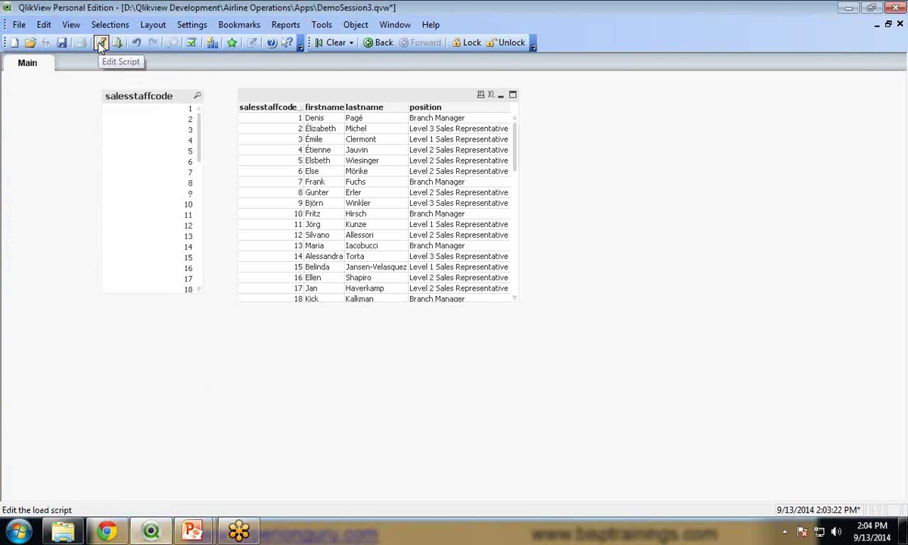
{"action": "left_click", "coordinate": [19, 25]}
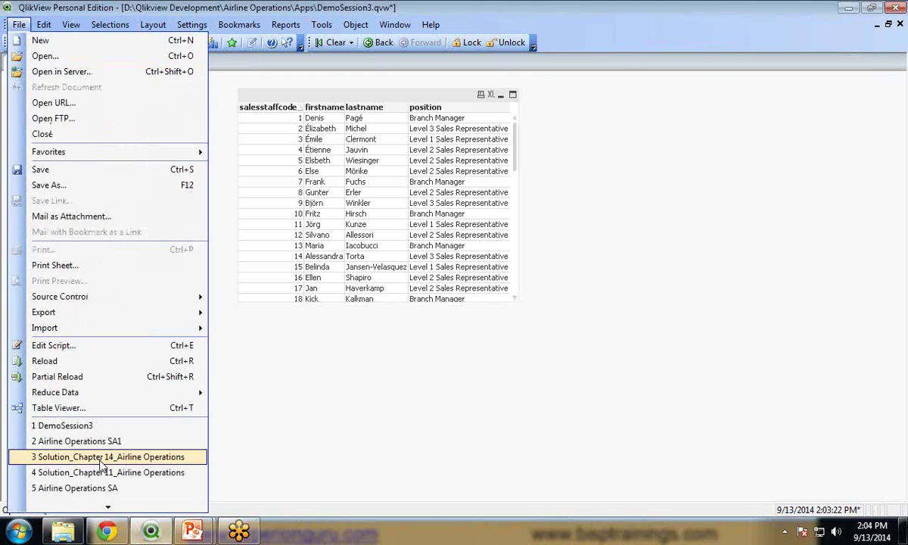
{"action": "left_click", "coordinate": [286, 366]}
- Reopen the load script and add a load statement for the table file Sales_Staff_New.qvd below the Sales-Staff.qvd one
{"action": "key", "text": "ctrl+e"}
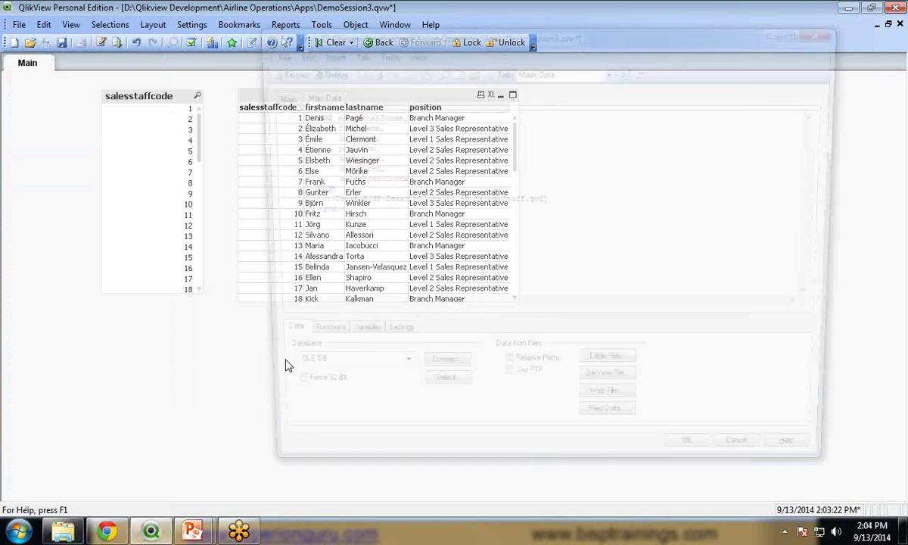
{"action": "left_click_drag", "start_coordinate": [492, 35], "coordinate": [370, 47]}
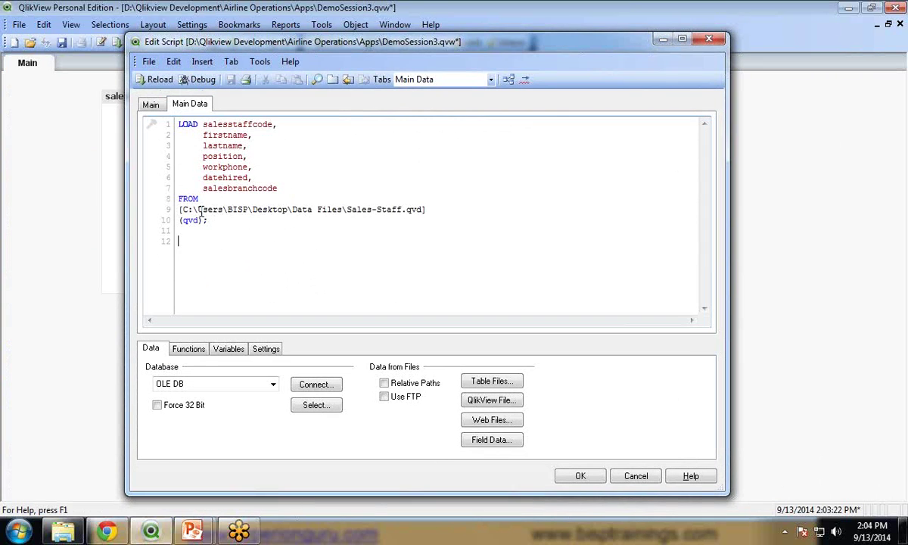
{"action": "left_click", "coordinate": [478, 382]}
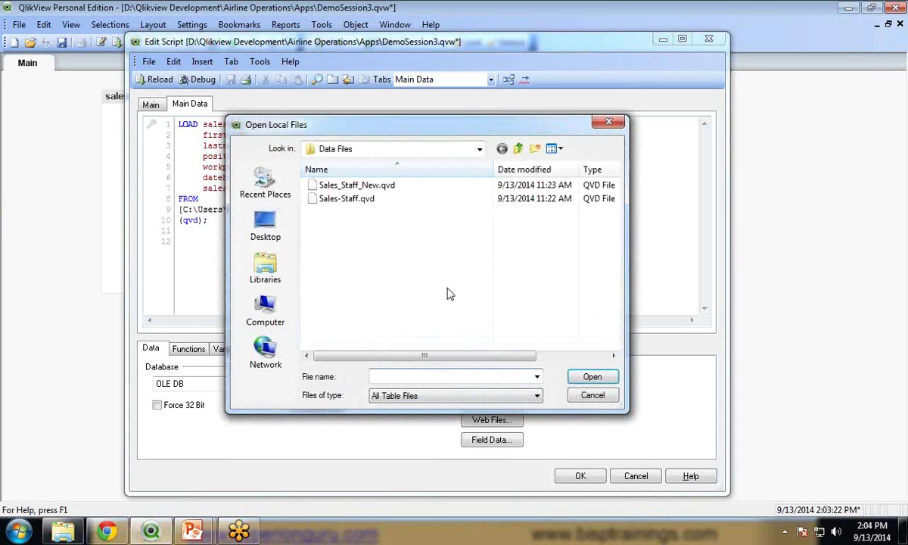
{"action": "left_click", "coordinate": [348, 185]}
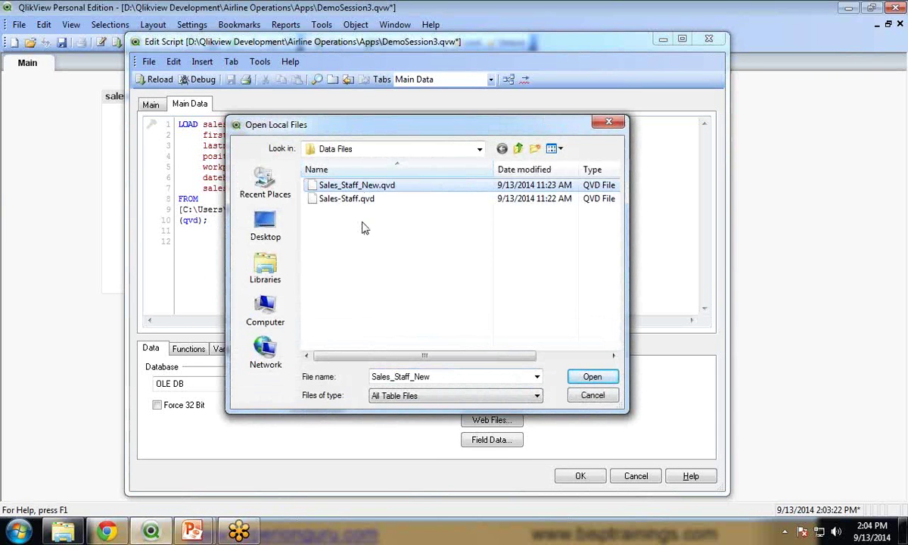
{"action": "left_click", "coordinate": [592, 378]}
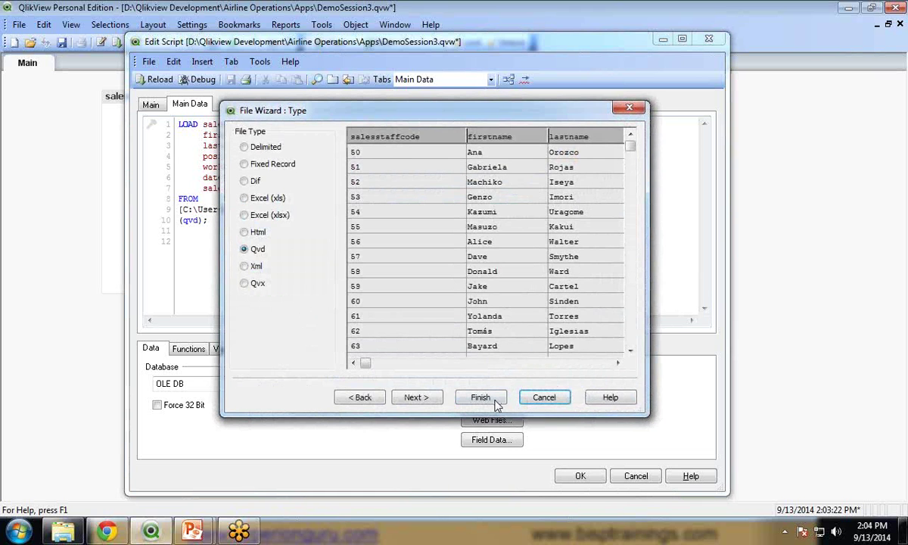
{"action": "left_click", "coordinate": [479, 398]}
{"action": "left_click_drag", "start_coordinate": [704, 259], "coordinate": [709, 280]}
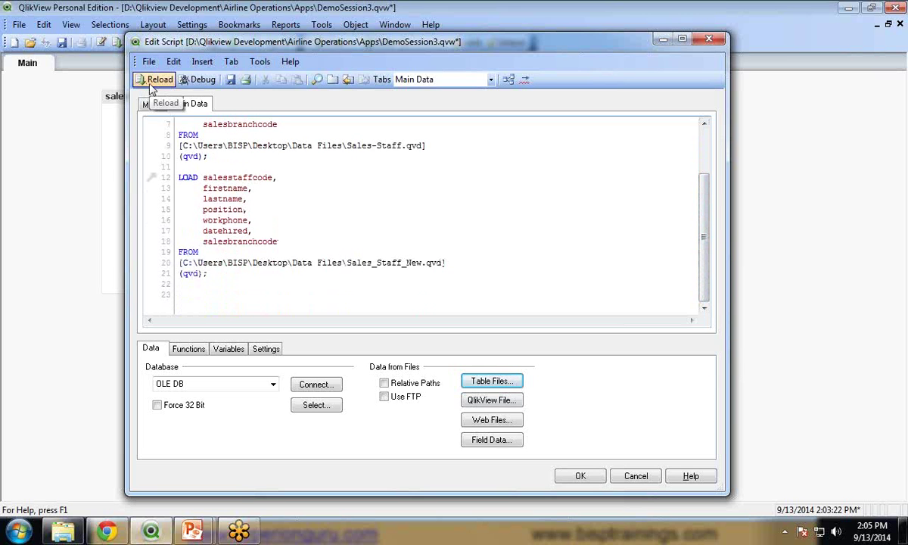
{"action": "scroll", "coordinate": [658, 200], "scroll_direction": "up", "scroll_amount": 2}
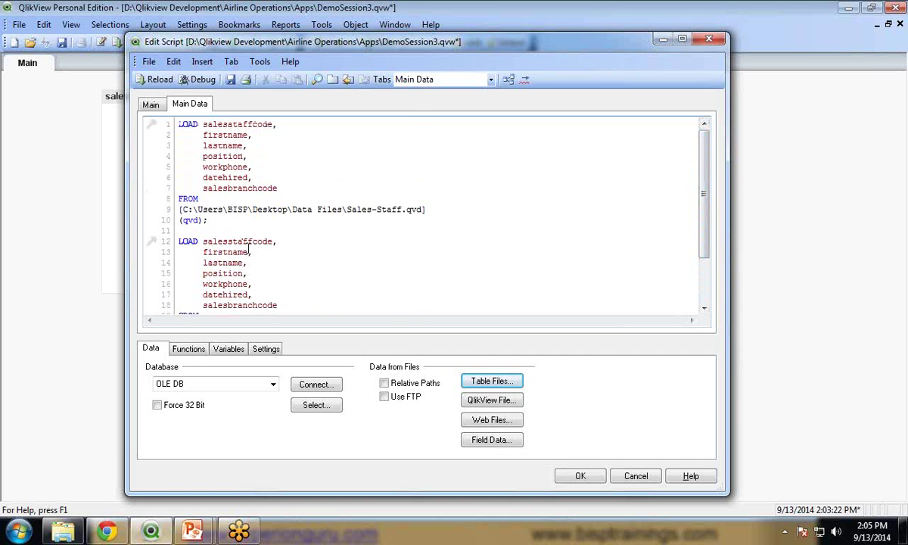
{"action": "scroll", "coordinate": [255, 262], "scroll_direction": "down", "scroll_amount": 1}
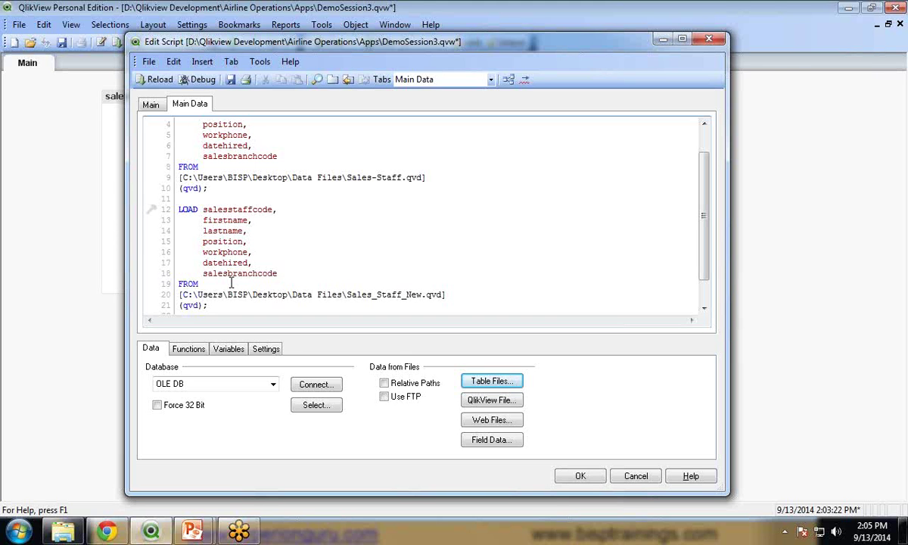
- Review the Sales-Staff.qvd and Sales_Staff_New.qvd load statements in the Main Data script
{"action": "scroll", "coordinate": [241, 227], "scroll_direction": "up", "scroll_amount": 1}
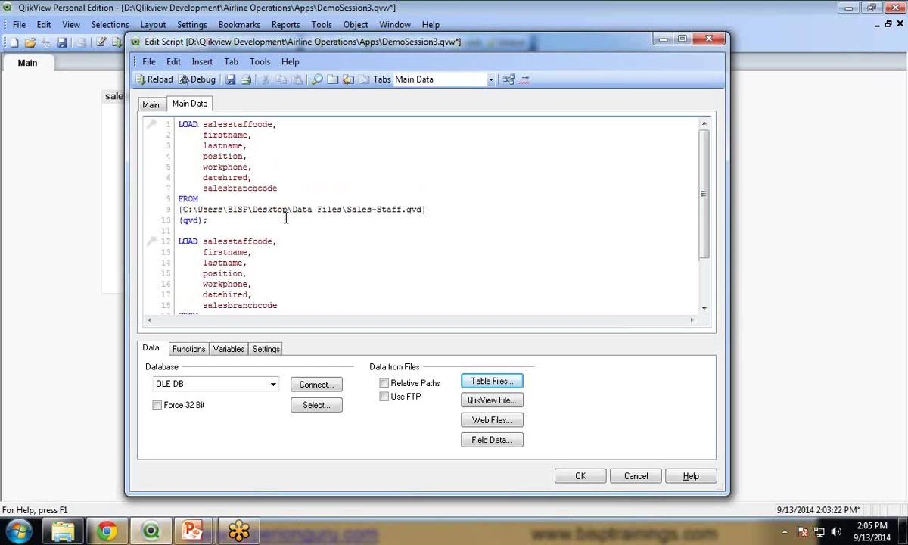
{"action": "left_click_drag", "start_coordinate": [179, 124], "coordinate": [409, 218]}
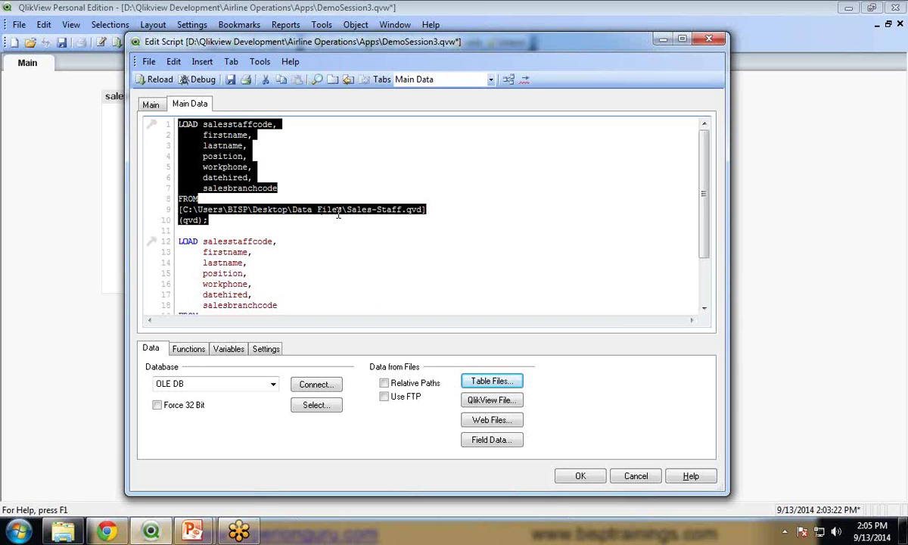
{"action": "left_click", "coordinate": [198, 144]}
{"action": "left_click_drag", "start_coordinate": [178, 124], "coordinate": [209, 221]}
{"action": "scroll", "coordinate": [210, 220], "scroll_direction": "down", "scroll_amount": 2}
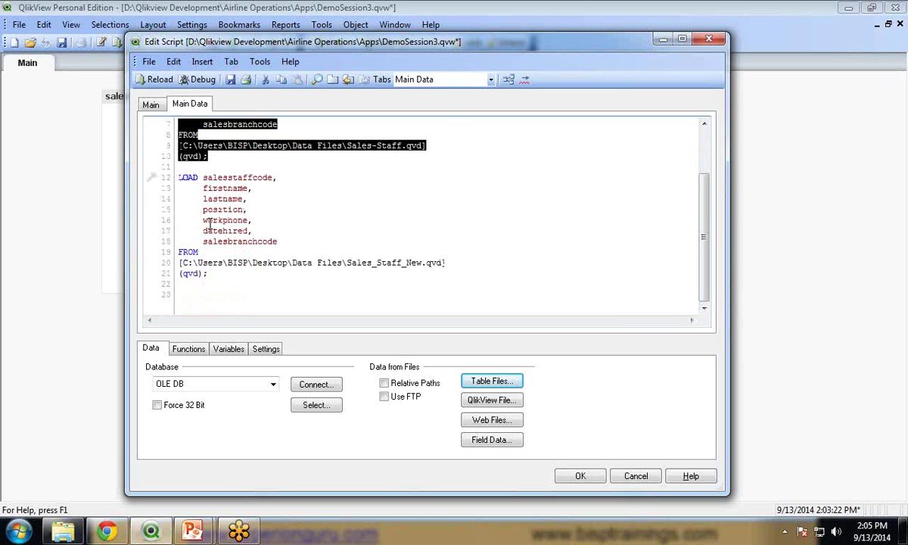
{"action": "left_click", "coordinate": [179, 166]}
{"action": "left_click_drag", "start_coordinate": [179, 166], "coordinate": [210, 277]}
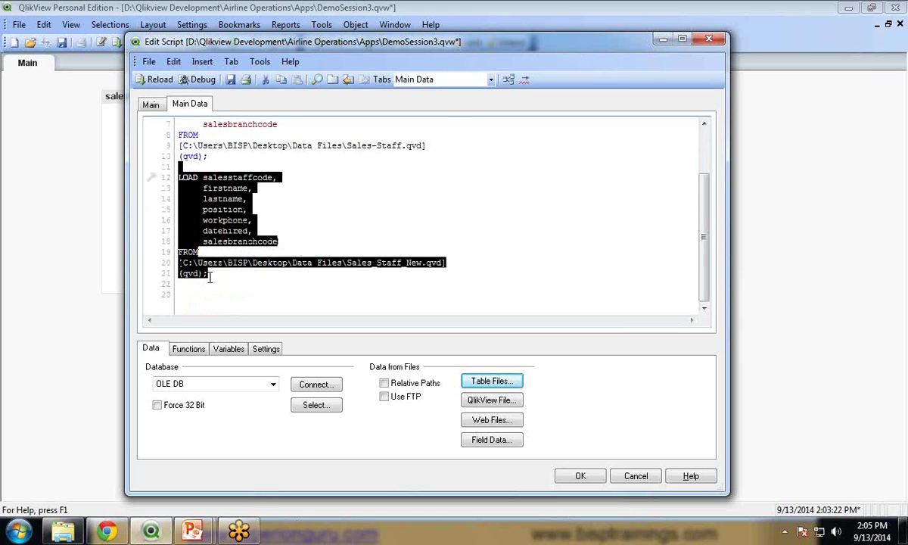
- Insert the prefix Add on its own line above the Sales_Staff_New.qvd load statement, save, and close the script
{"action": "left_click", "coordinate": [182, 177]}
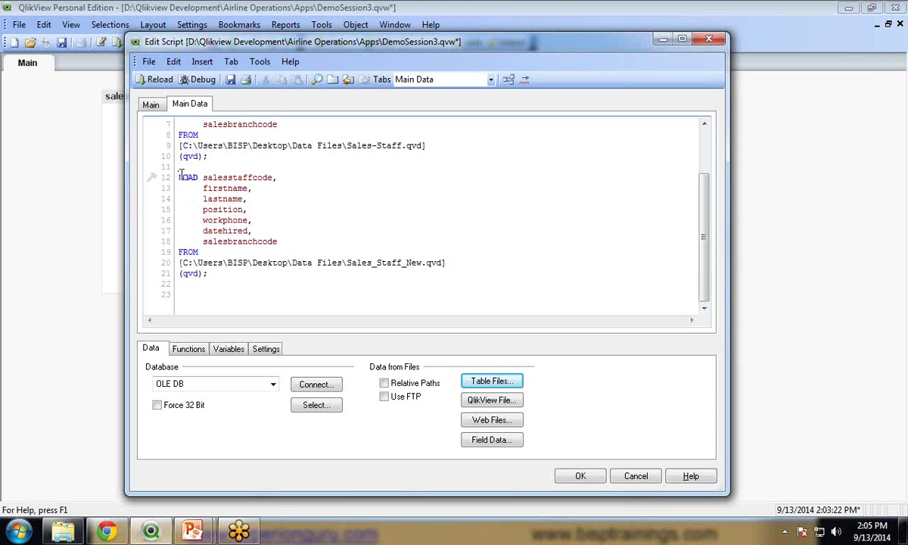
{"action": "key", "text": "Return"}
{"action": "key", "text": "Return"}
{"action": "type", "text": "Add"}
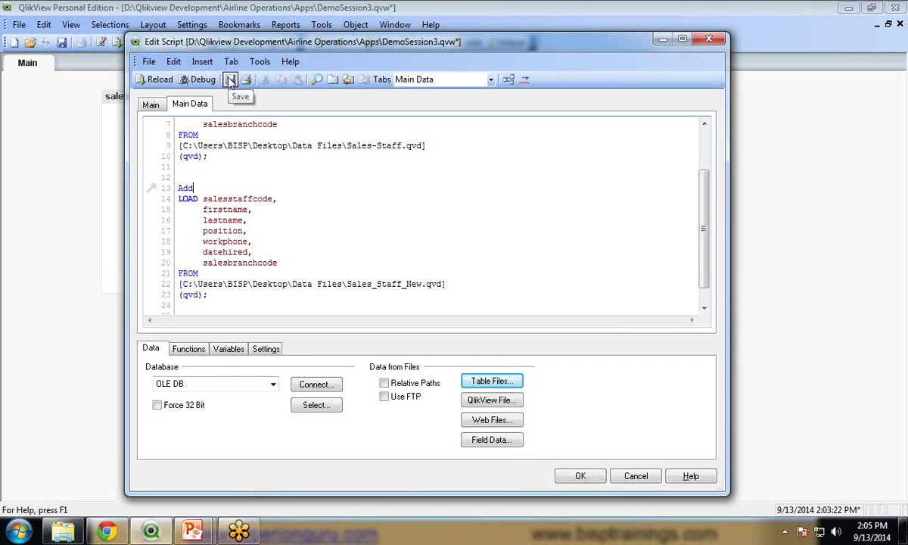
{"action": "left_click", "coordinate": [231, 80]}
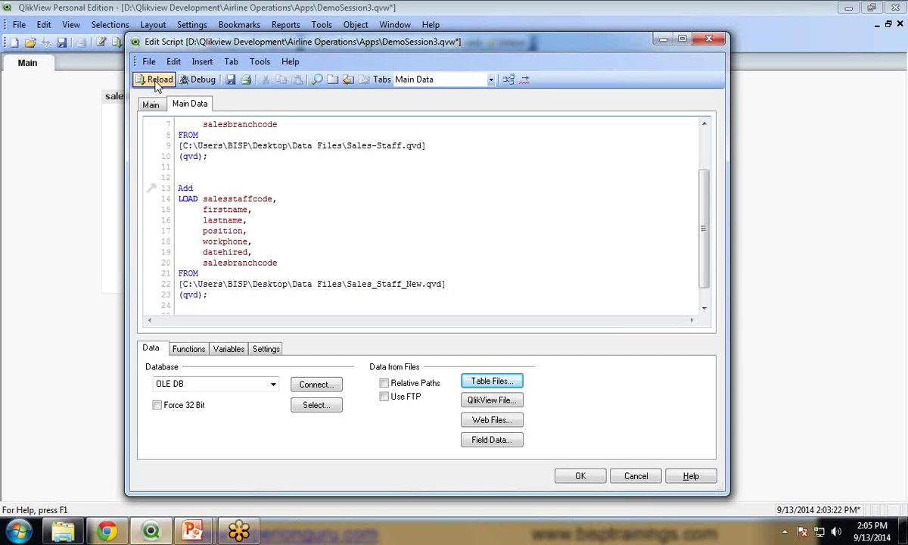
{"action": "left_click", "coordinate": [231, 80]}
{"action": "left_click", "coordinate": [579, 476]}
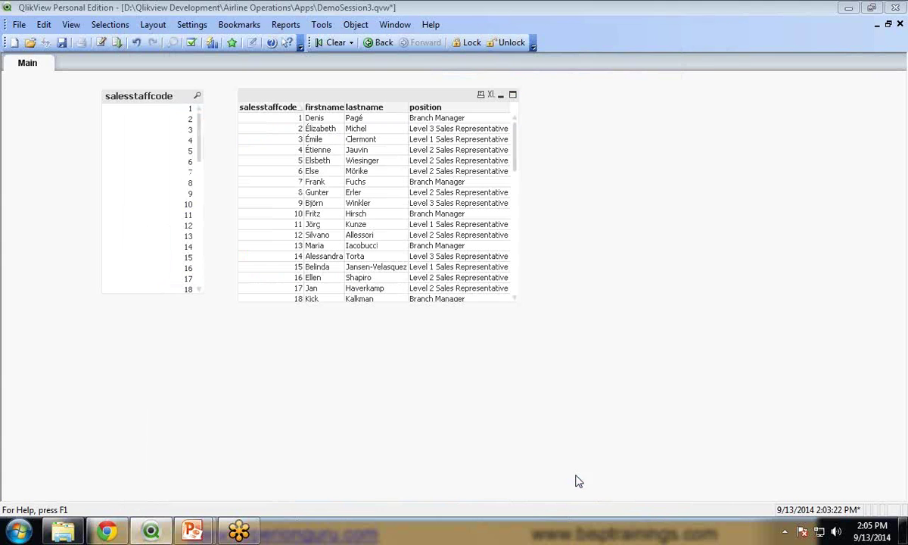
- Run a partial reload of the document and review the Add LOAD block in the script
{"action": "left_click_drag", "start_coordinate": [199, 158], "coordinate": [197, 105]}
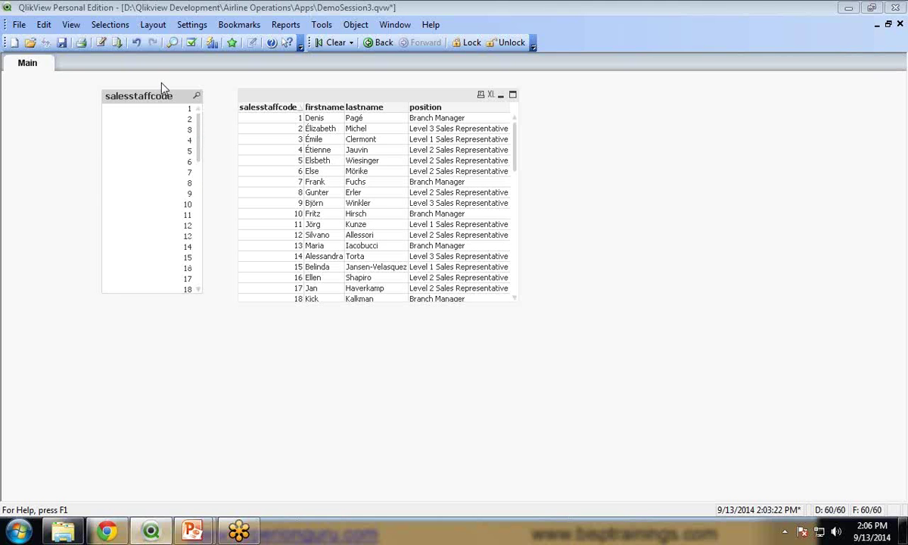
{"action": "left_click", "coordinate": [19, 25]}
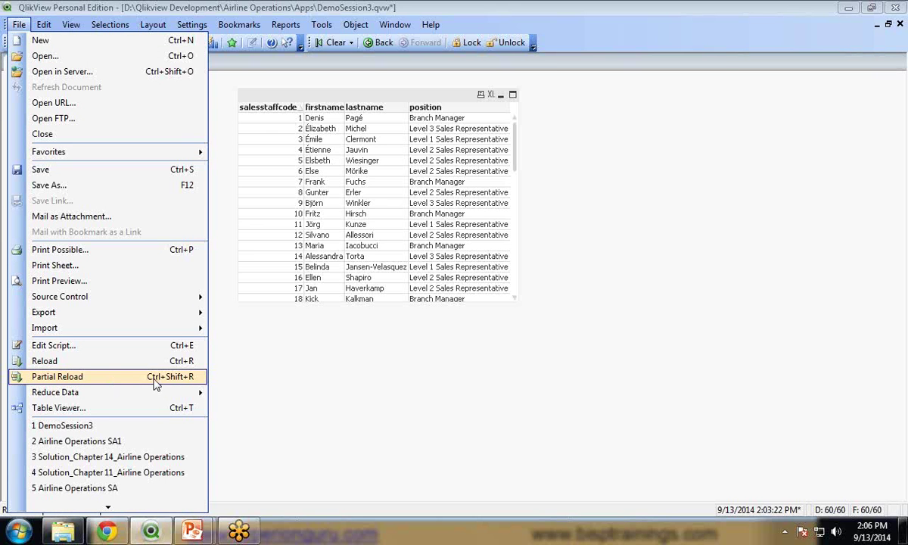
{"action": "left_click", "coordinate": [73, 377]}
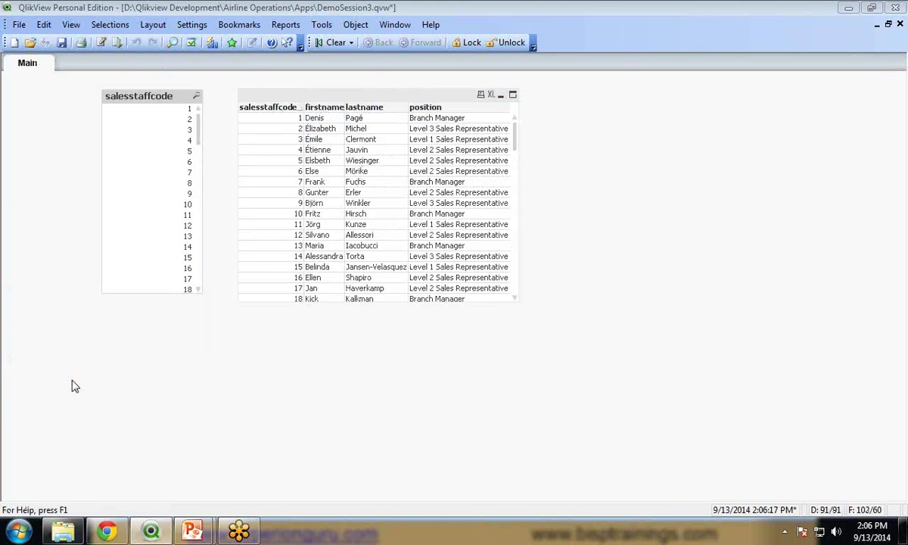
{"action": "left_click", "coordinate": [102, 43]}
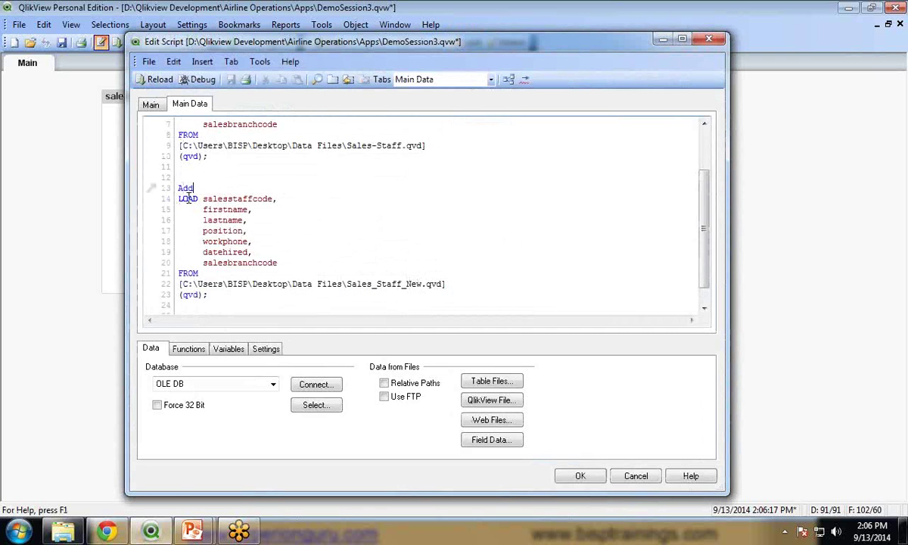
{"action": "left_click_drag", "start_coordinate": [176, 185], "coordinate": [224, 297]}
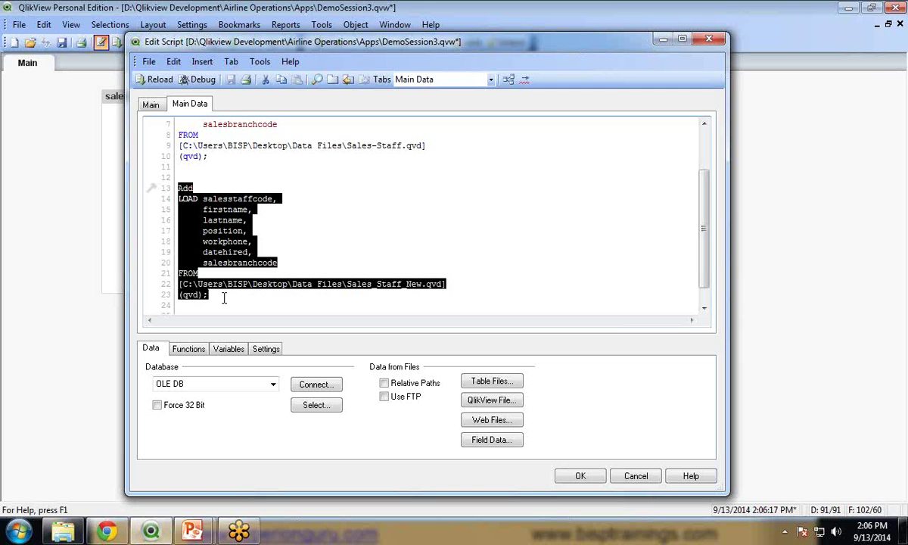
{"action": "left_click", "coordinate": [578, 477]}
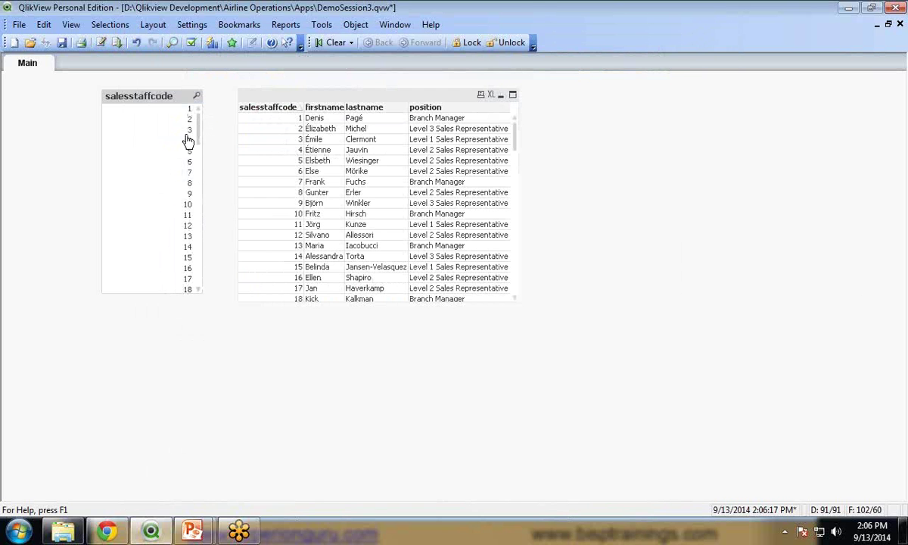
- Turn on frequency display for the salesstaffcode list box and check the counts for codes 50 to 60
{"action": "left_click_drag", "start_coordinate": [200, 128], "coordinate": [210, 232]}
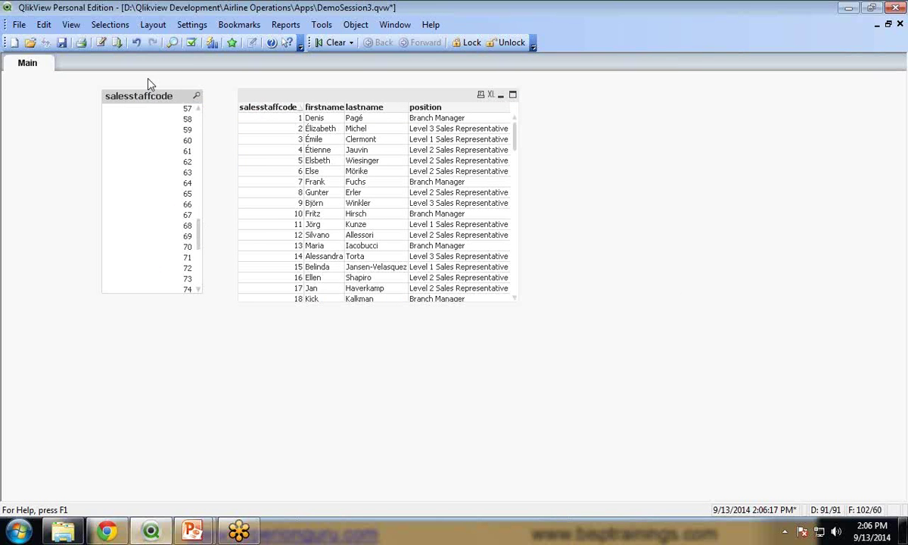
{"action": "right_click", "coordinate": [155, 97]}
{"action": "left_click", "coordinate": [189, 104]}
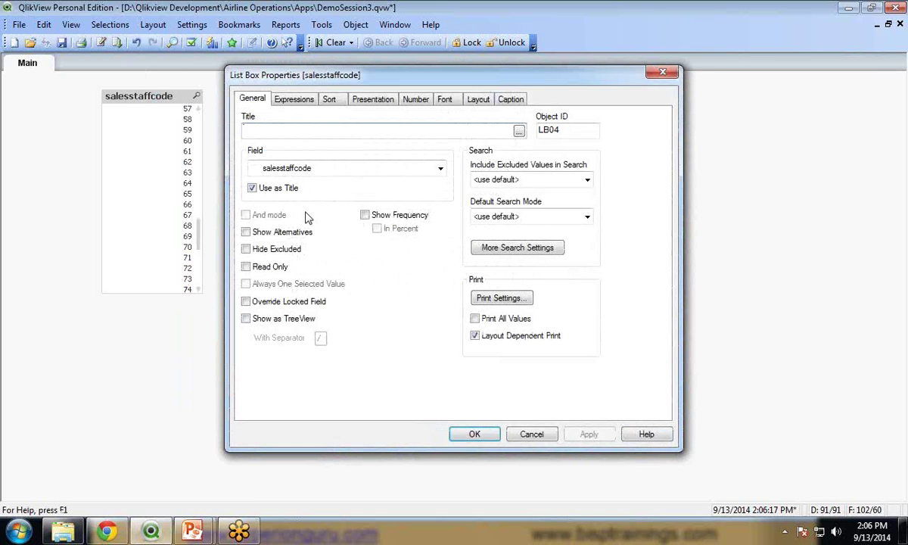
{"action": "left_click", "coordinate": [365, 215]}
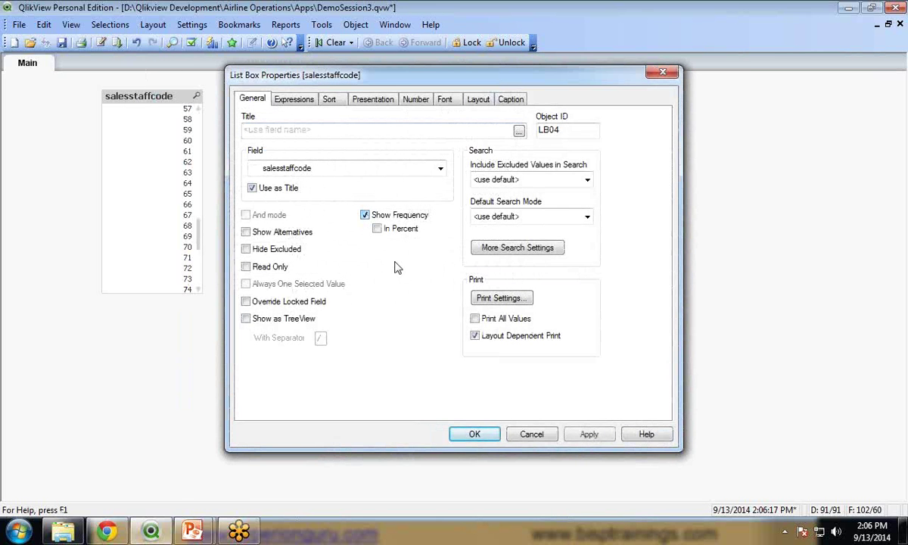
{"action": "left_click", "coordinate": [474, 434]}
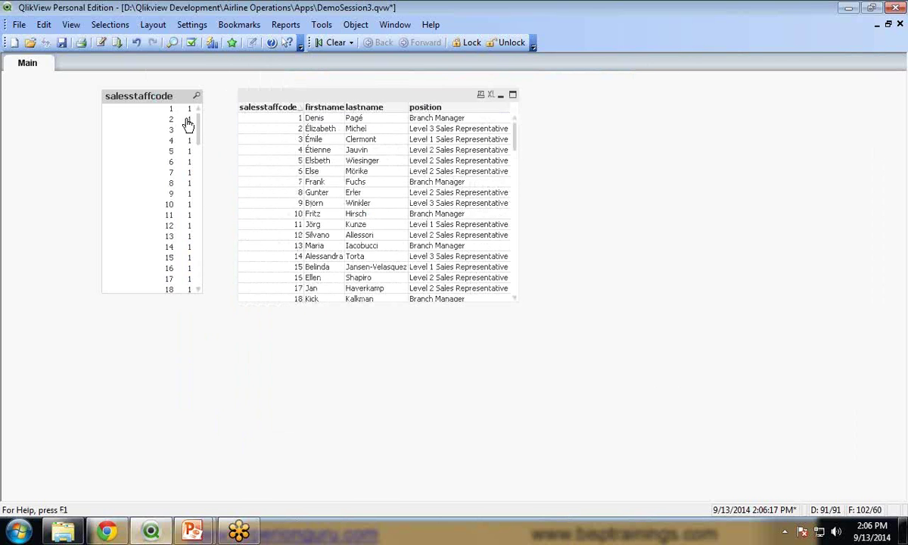
{"action": "left_click_drag", "start_coordinate": [200, 134], "coordinate": [197, 211]}
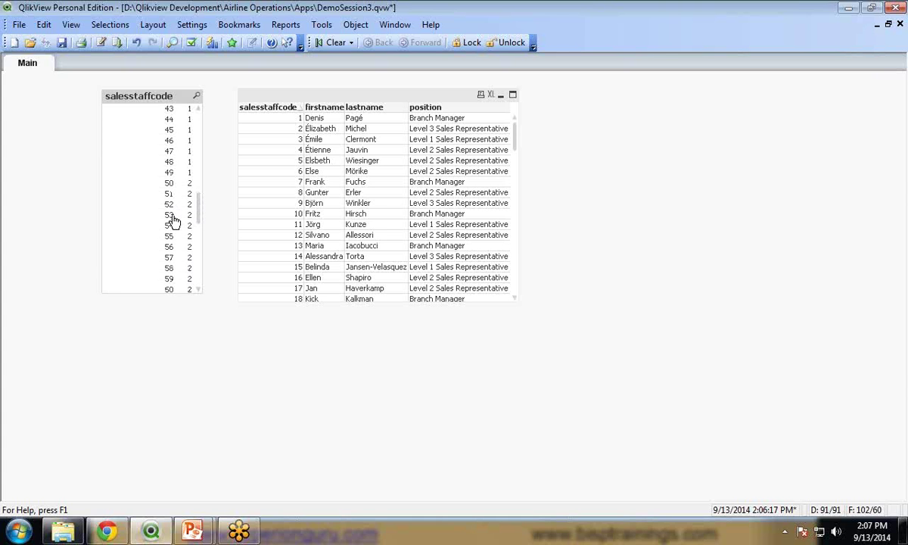
{"action": "scroll", "coordinate": [184, 214], "scroll_direction": "down", "scroll_amount": 3}
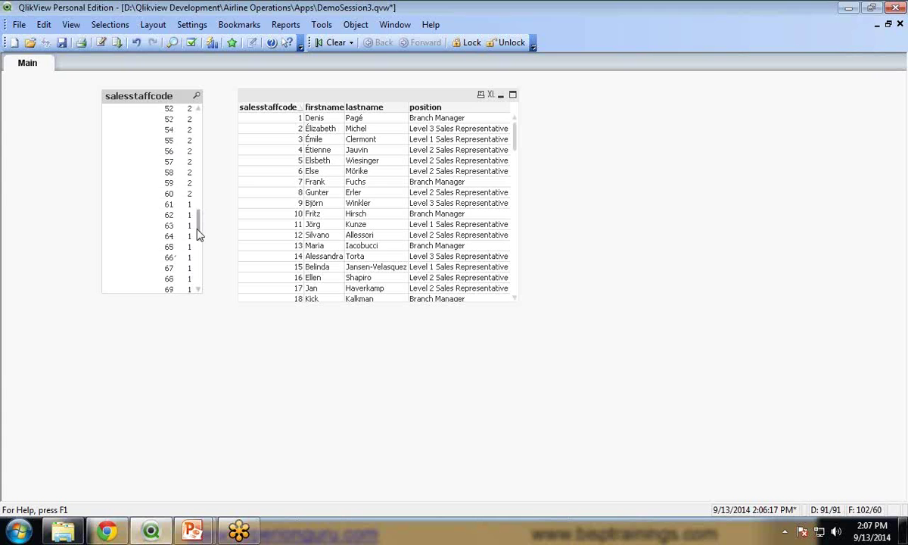
{"action": "left_click_drag", "start_coordinate": [198, 229], "coordinate": [201, 219]}
- Run the partial reload a second time and check the frequencies around code 50 in the list box
{"action": "left_click", "coordinate": [18, 24]}
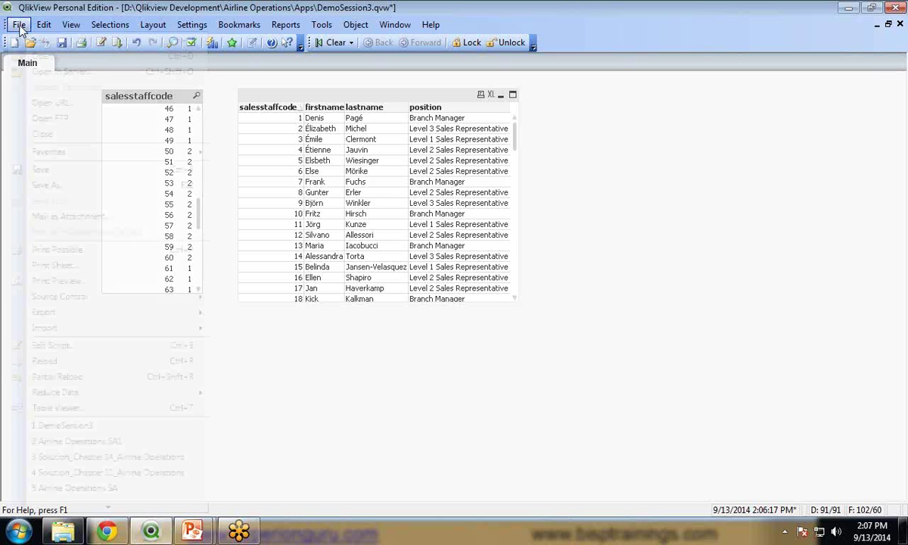
{"action": "left_click", "coordinate": [75, 381]}
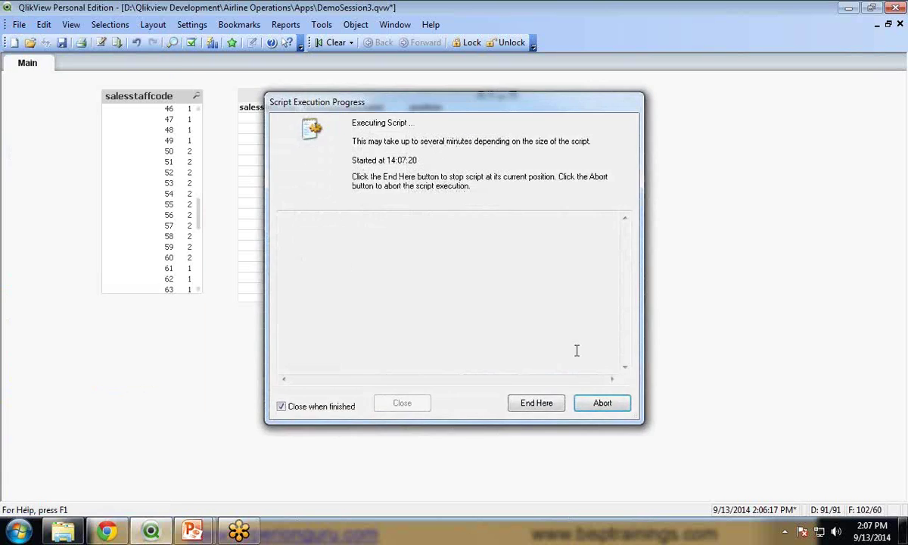
{"action": "left_click_drag", "start_coordinate": [199, 131], "coordinate": [198, 212]}
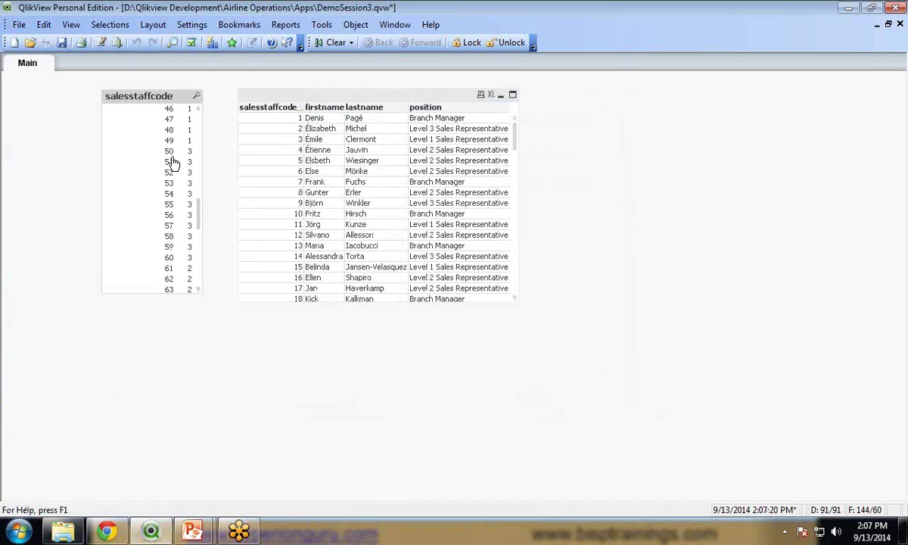
- Examine the Add LOAD block in the script again and compare it with the salesstaffcode frequencies
{"action": "left_click", "coordinate": [101, 43]}
{"action": "double_click", "coordinate": [186, 188]}
{"action": "left_click", "coordinate": [208, 230]}
{"action": "left_click_drag", "start_coordinate": [176, 187], "coordinate": [220, 300]}
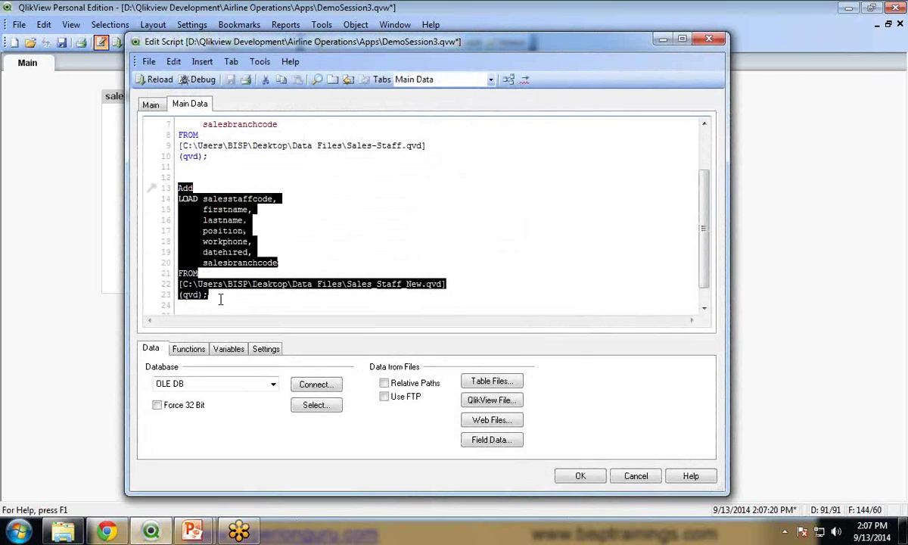
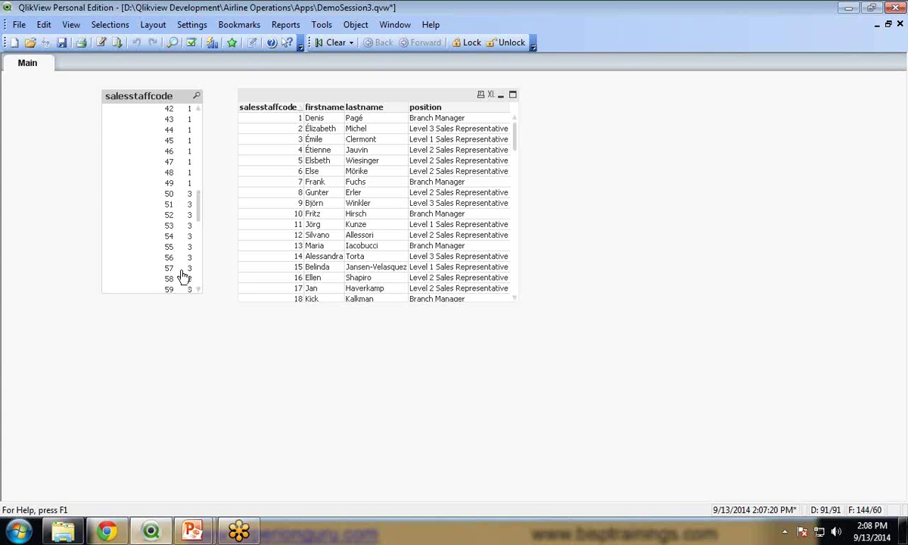
{"action": "mouse_move", "coordinate": [197, 199]}
{"action": "left_mouse_down"}
{"action": "mouse_move", "coordinate": [198, 222]}
{"action": "mouse_move", "coordinate": [198, 195]}
{"action": "left_mouse_up"}
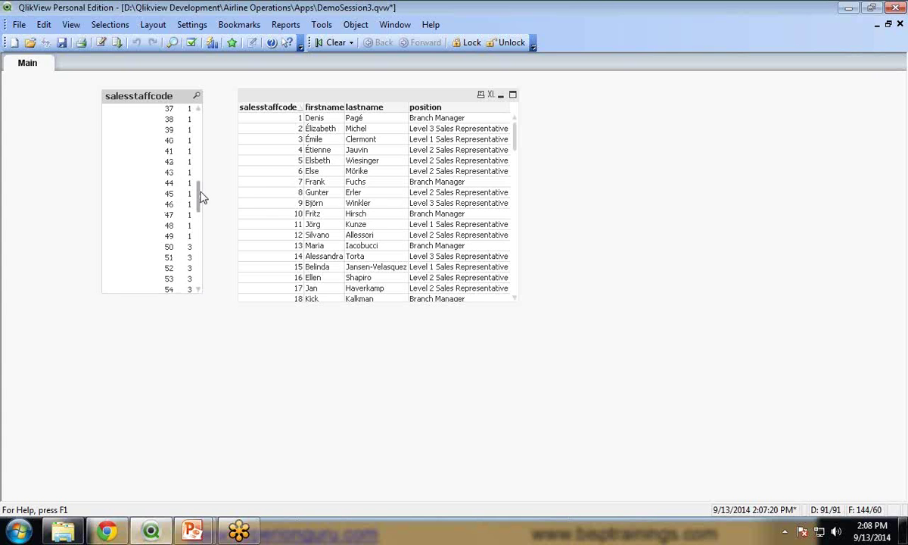
- Add the clause Where Not Exists (salesstaffcode) before the closing semicolon of the Sales_Staff_New.qvd load, save, and close the script
{"action": "left_click", "coordinate": [101, 43]}
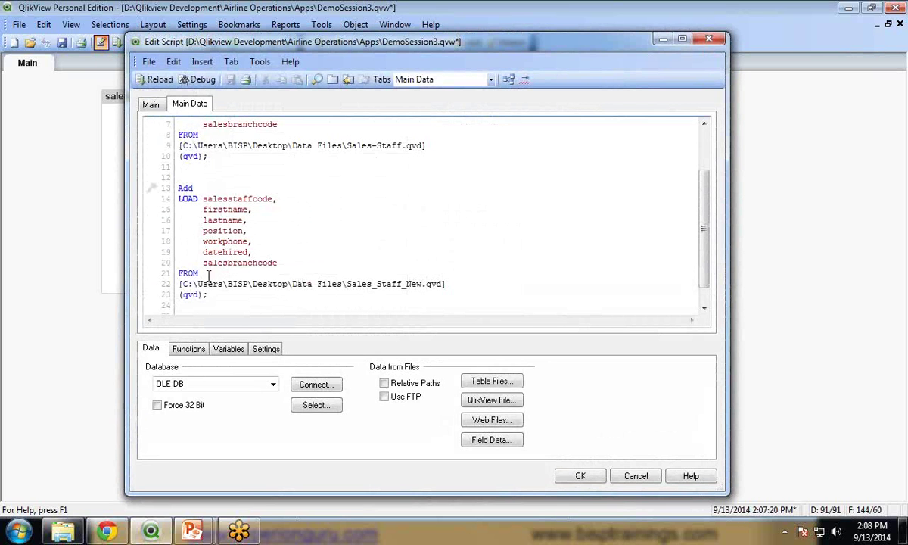
{"action": "left_click", "coordinate": [200, 188]}
{"action": "left_click", "coordinate": [229, 295]}
{"action": "key", "text": "Return"}
{"action": "key", "text": "Return"}
{"action": "key", "text": "Up"}
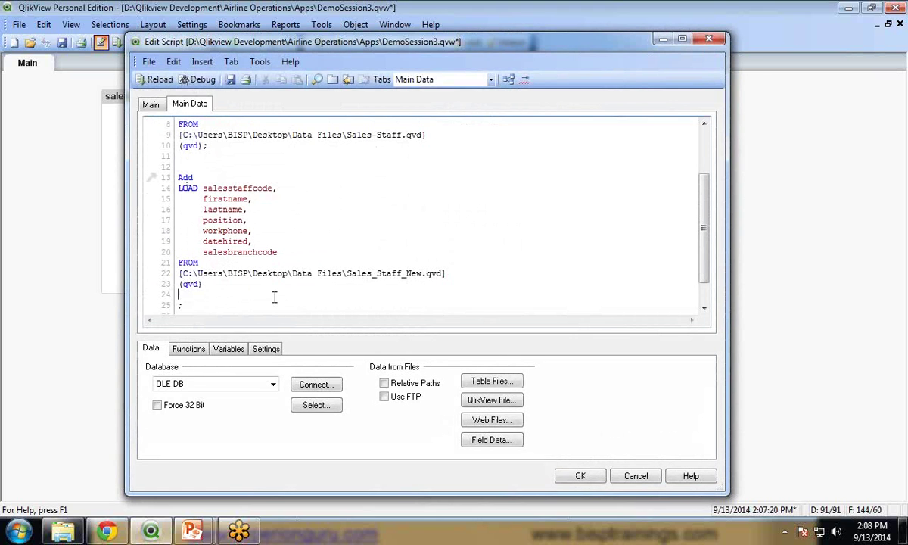
{"action": "type", "text": "WH"}
{"action": "key", "text": "Return"}
{"action": "type", "text": "Not Ex"}
{"action": "key", "text": "Return"}
{"action": "type", "text": "("}
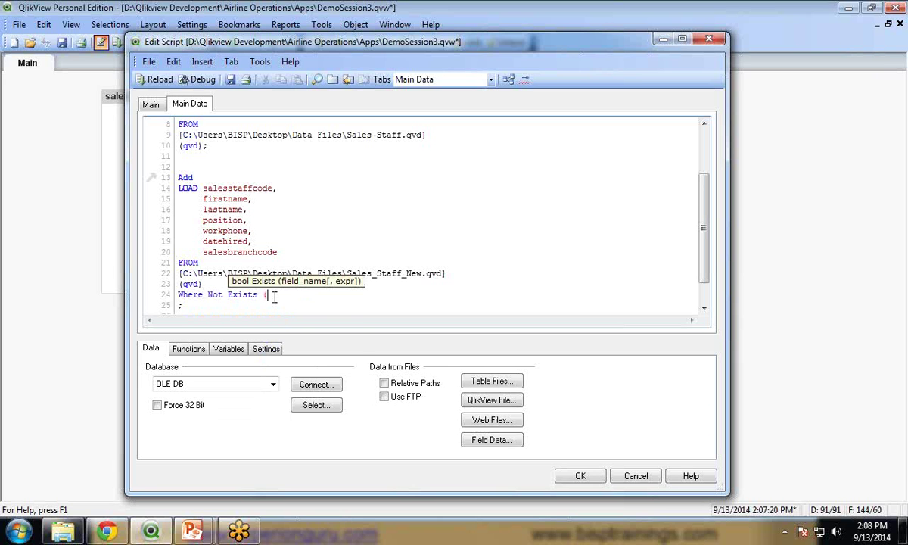
{"action": "type", "text": "salesstaffcode)"}
{"action": "left_click", "coordinate": [231, 80]}
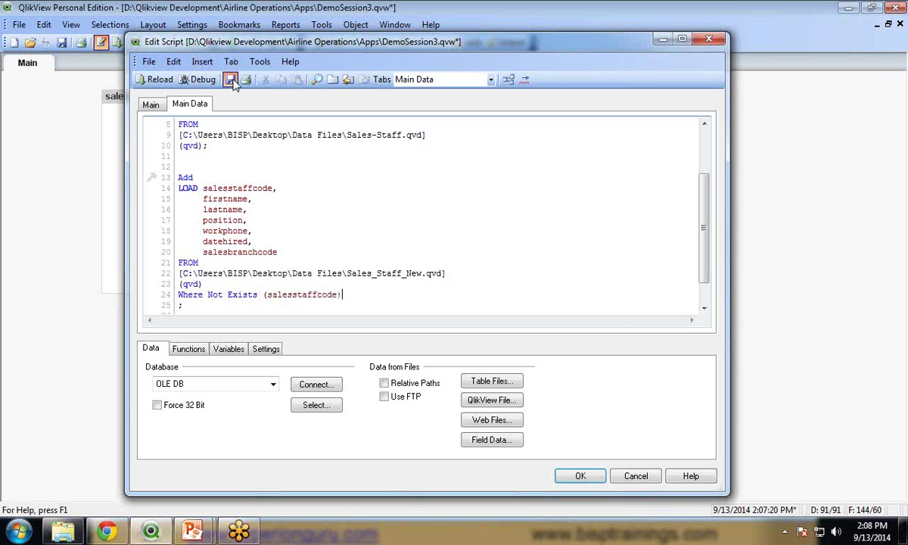
{"action": "left_click", "coordinate": [579, 476]}
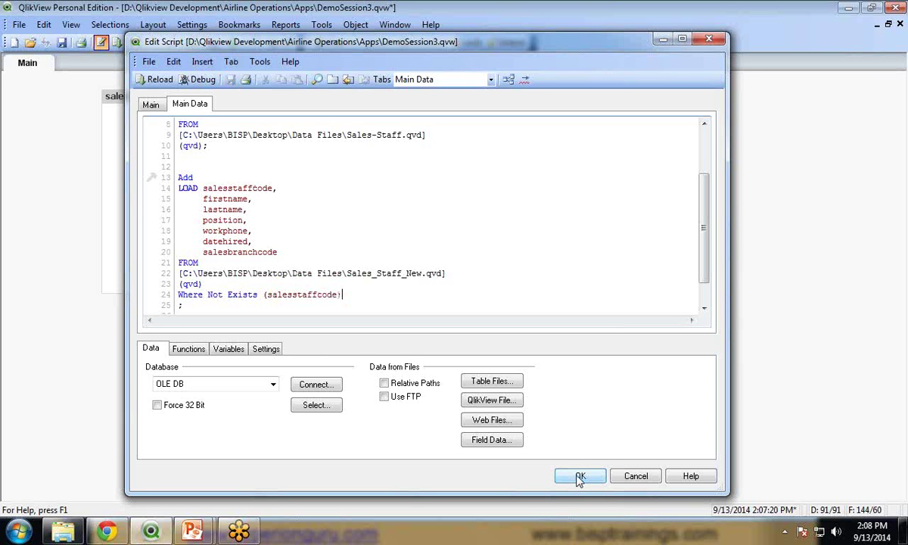
- Run a partial reload with the Where Not Exists clause and check the first codes in the list box
{"action": "left_click", "coordinate": [19, 24]}
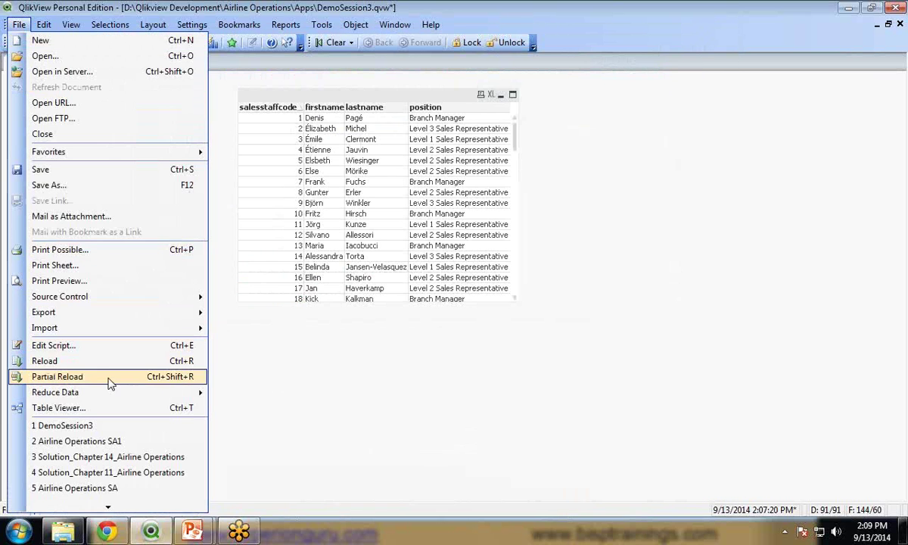
{"action": "left_click", "coordinate": [110, 376]}
{"action": "mouse_move", "coordinate": [200, 133]}
{"action": "left_mouse_down"}
{"action": "mouse_move", "coordinate": [203, 269]}
{"action": "mouse_move", "coordinate": [203, 131]}
{"action": "left_mouse_up"}
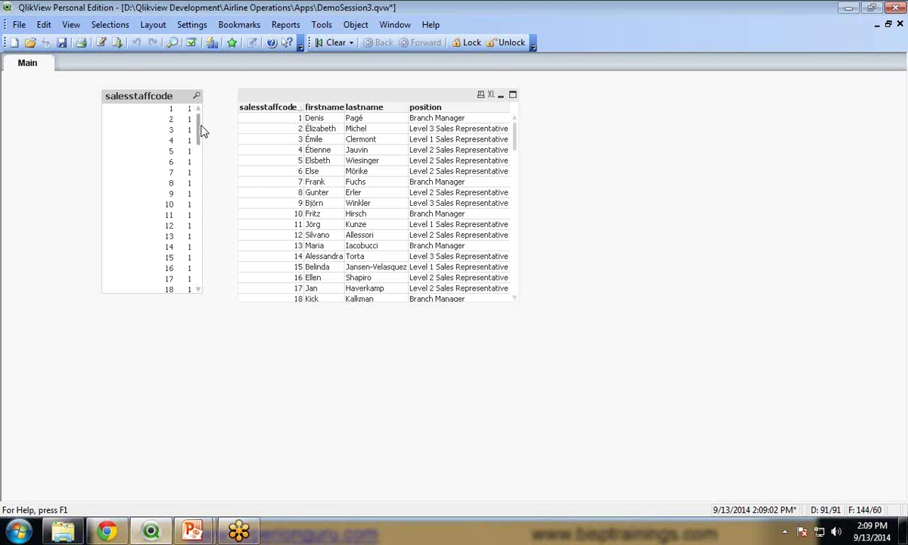
- Fully reload the document and check the frequencies of the salesstaffcode values from about 45 to 81
{"action": "left_click", "coordinate": [116, 42]}
{"action": "left_click_drag", "start_coordinate": [199, 127], "coordinate": [199, 203]}
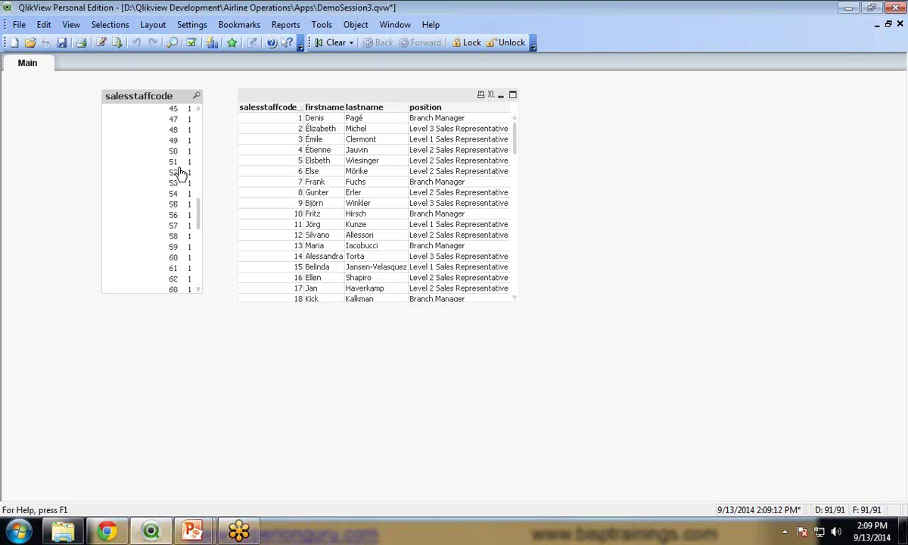
{"action": "left_click_drag", "start_coordinate": [199, 209], "coordinate": [197, 250]}
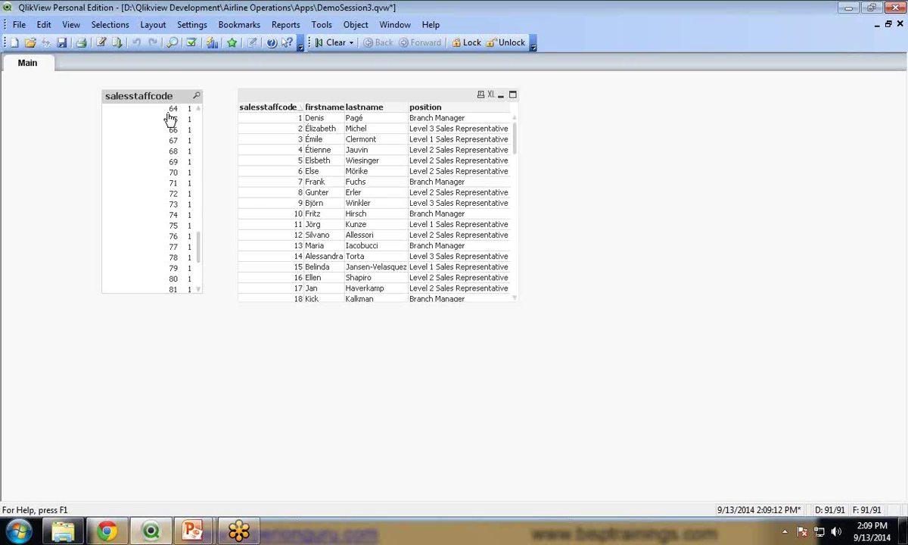
- In the load script, change the Add prefix of the Sales_Staff_New.qvd load to Add Only and save the script
{"action": "left_click", "coordinate": [101, 42]}
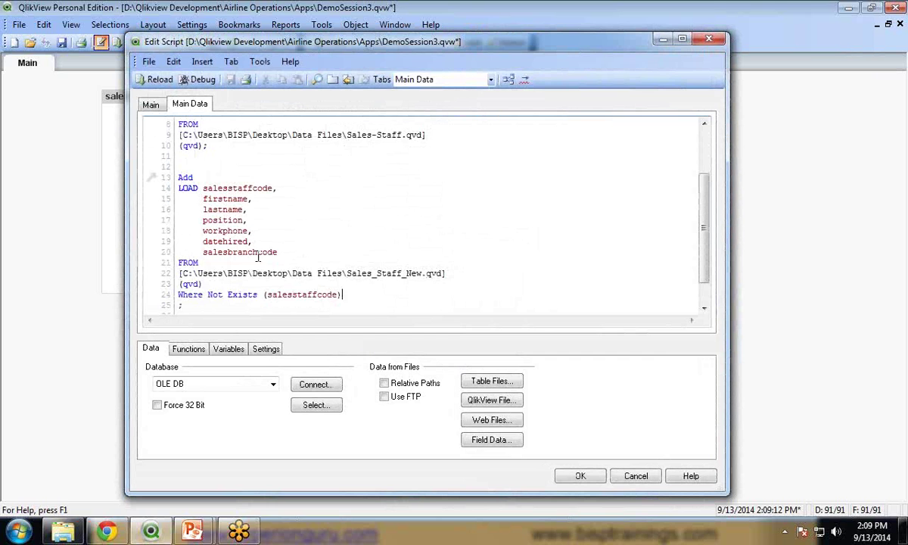
{"action": "left_click_drag", "start_coordinate": [228, 295], "coordinate": [248, 295]}
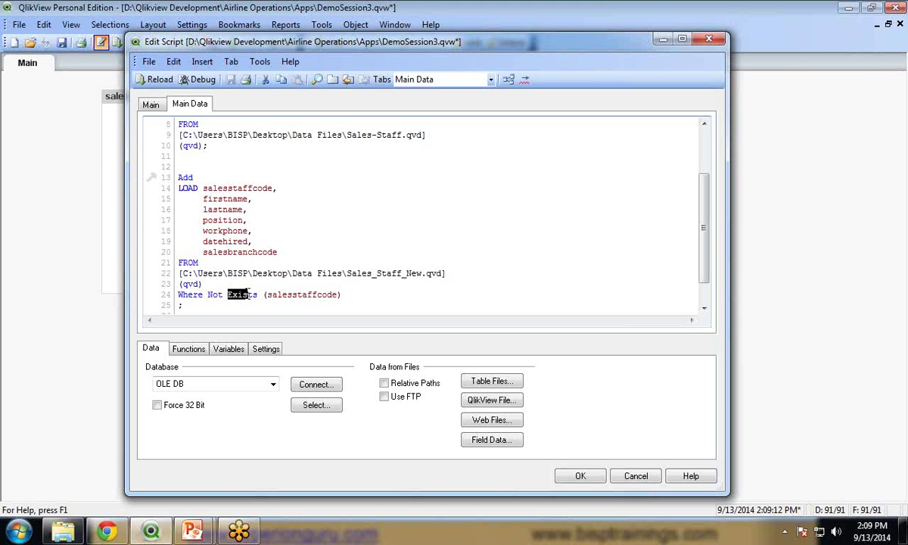
{"action": "left_click", "coordinate": [193, 177]}
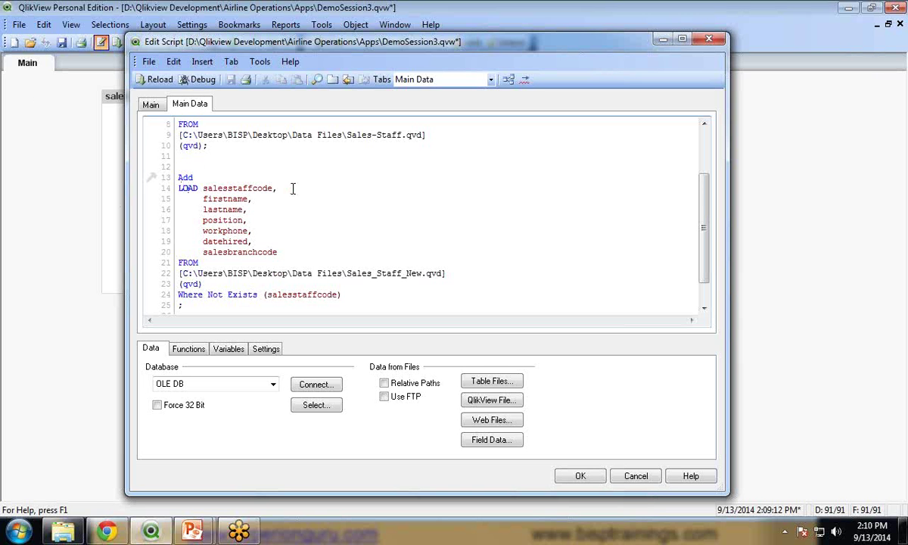
{"action": "type", "text": "only"}
{"action": "key", "text": "BackSpace"}
{"action": "key", "text": "BackSpace"}
{"action": "key", "text": "BackSpace"}
{"action": "key", "text": "BackSpace"}
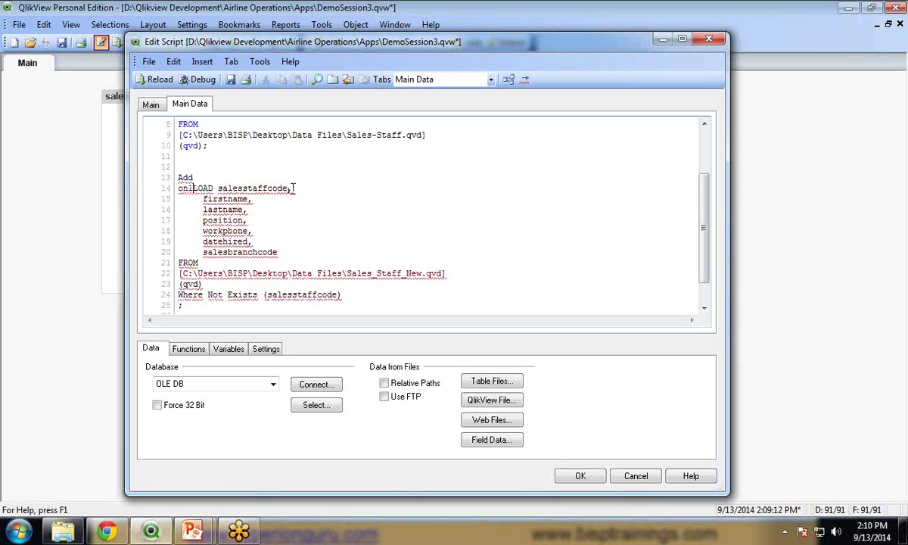
{"action": "key", "text": "BackSpace"}
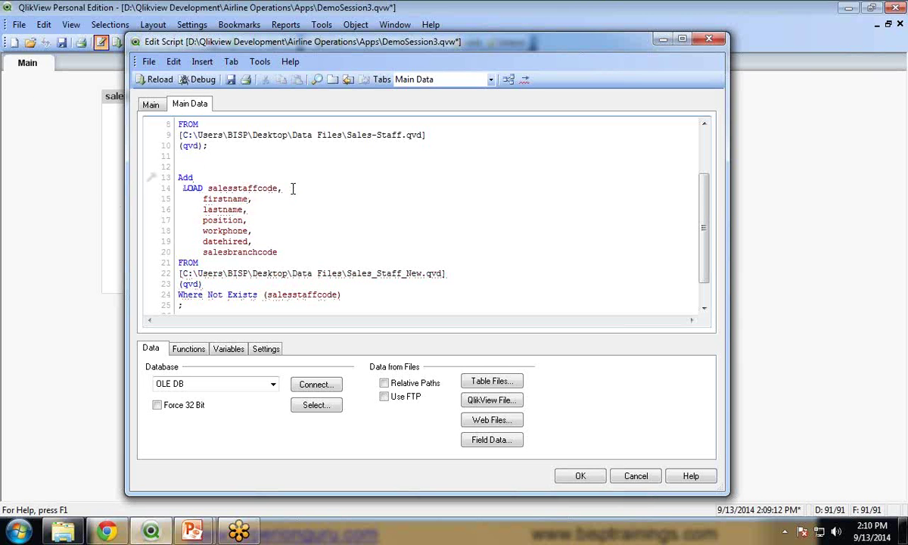
{"action": "type", "text": "on"}
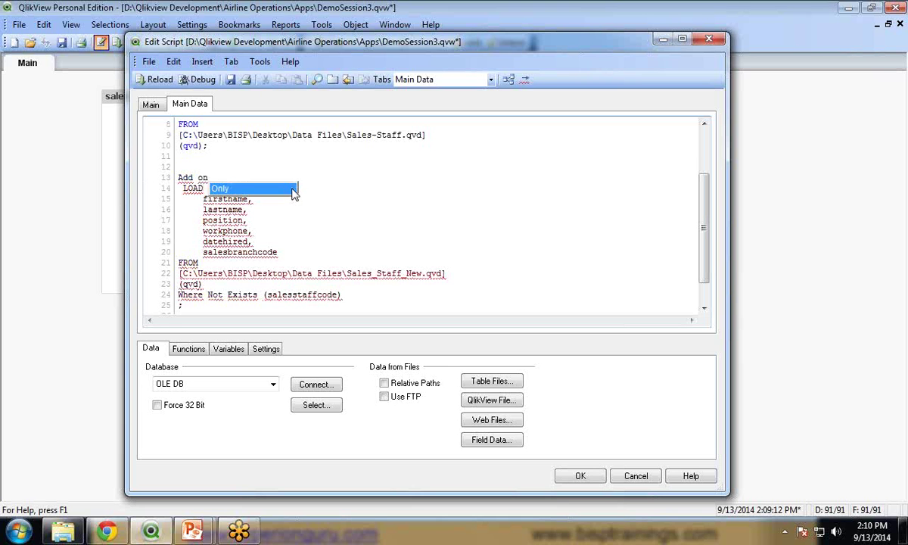
{"action": "left_click", "coordinate": [292, 189]}
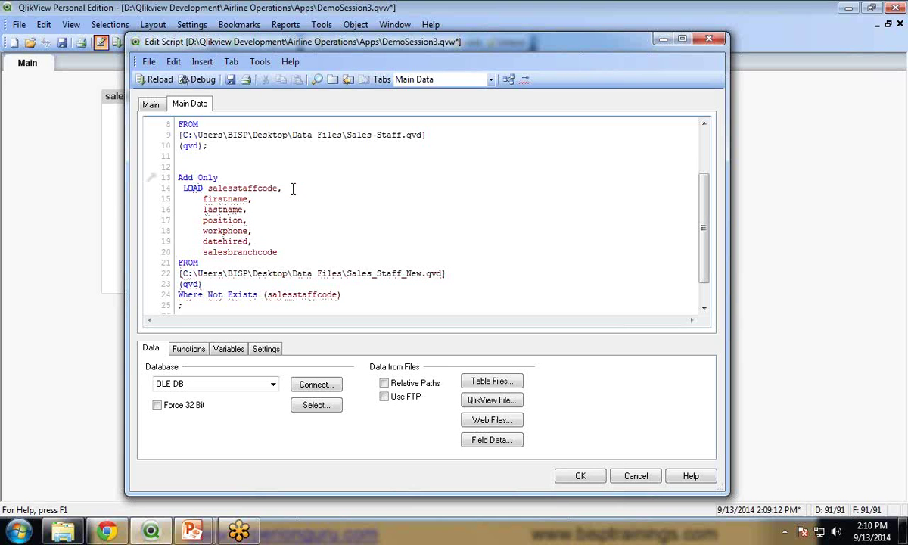
{"action": "left_click", "coordinate": [231, 80]}
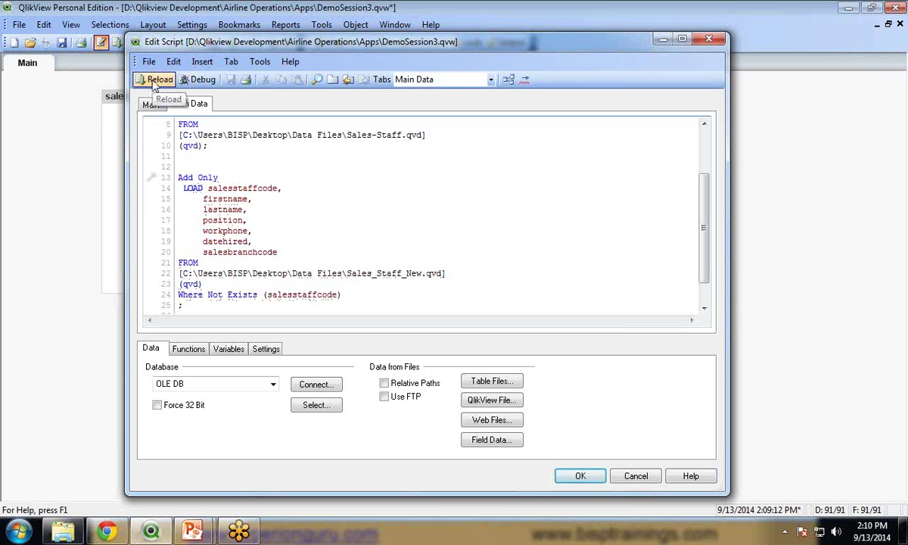
- Fully reload the document with the Add Only prefix, accept the sheet properties, and check the first salesstaffcode values
{"action": "left_click", "coordinate": [154, 84]}
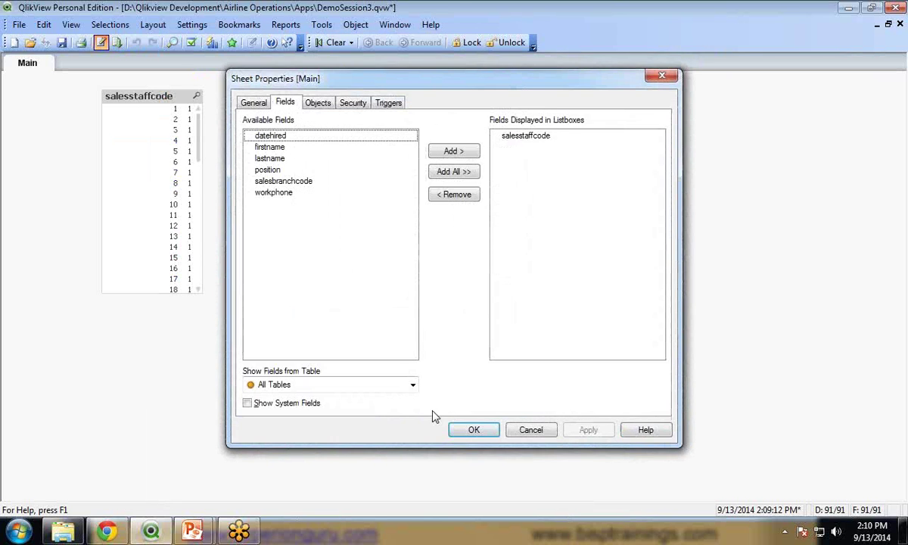
{"action": "left_click", "coordinate": [473, 430]}
{"action": "mouse_move", "coordinate": [198, 138]}
{"action": "left_mouse_down"}
{"action": "mouse_move", "coordinate": [202, 278]}
{"action": "mouse_move", "coordinate": [194, 130]}
{"action": "mouse_move", "coordinate": [195, 274]}
{"action": "mouse_move", "coordinate": [196, 136]}
{"action": "left_mouse_up"}
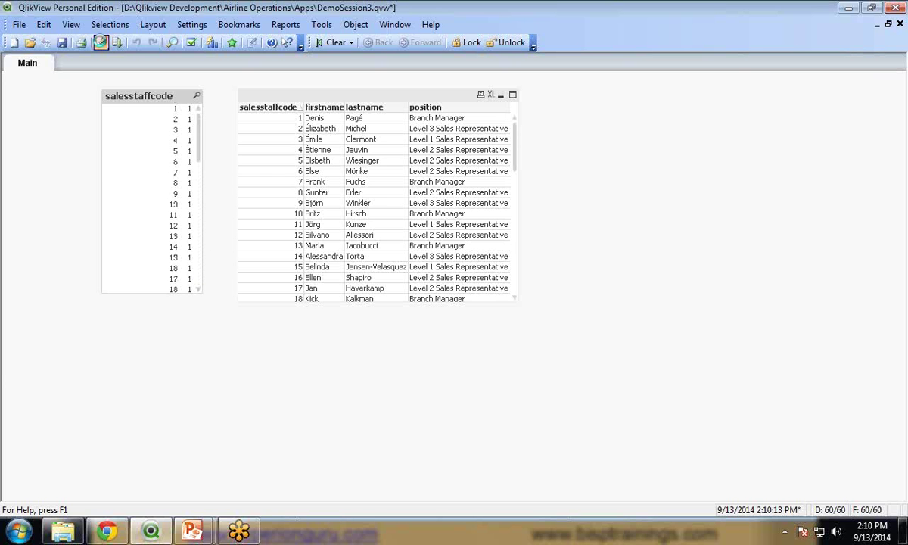
- Compare the Sales-Staff.qvd load and the Add Only block in the script with the salesstaffcode values through the end of the list
{"action": "left_click", "coordinate": [100, 42]}
{"action": "scroll", "coordinate": [254, 240], "scroll_direction": "up", "scroll_amount": 2}
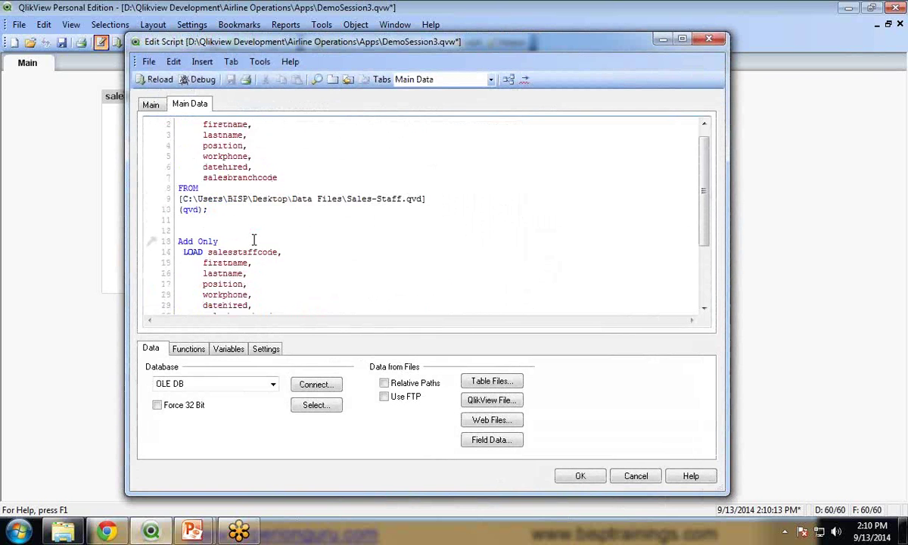
{"action": "scroll", "coordinate": [253, 240], "scroll_direction": "up", "scroll_amount": 1}
{"action": "left_click_drag", "start_coordinate": [177, 123], "coordinate": [233, 229]}
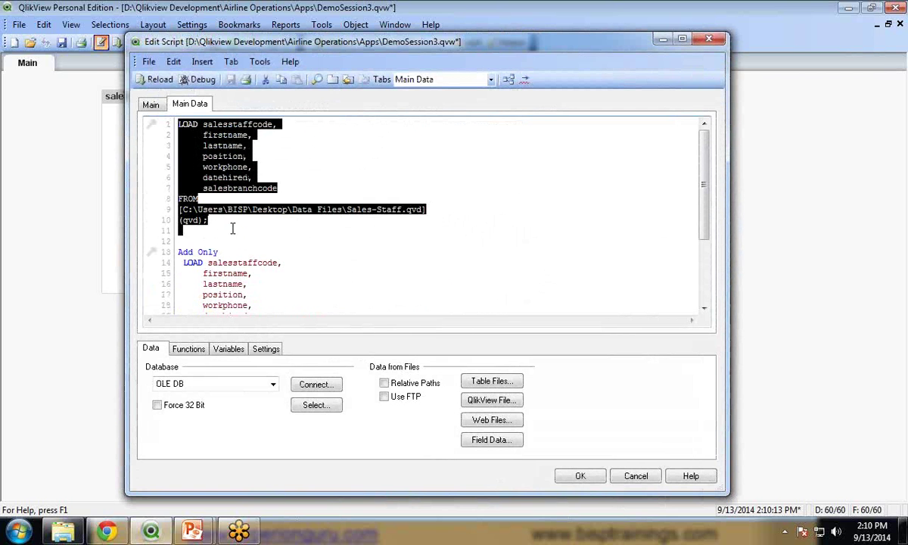
{"action": "left_click_drag", "start_coordinate": [214, 42], "coordinate": [321, 38]}
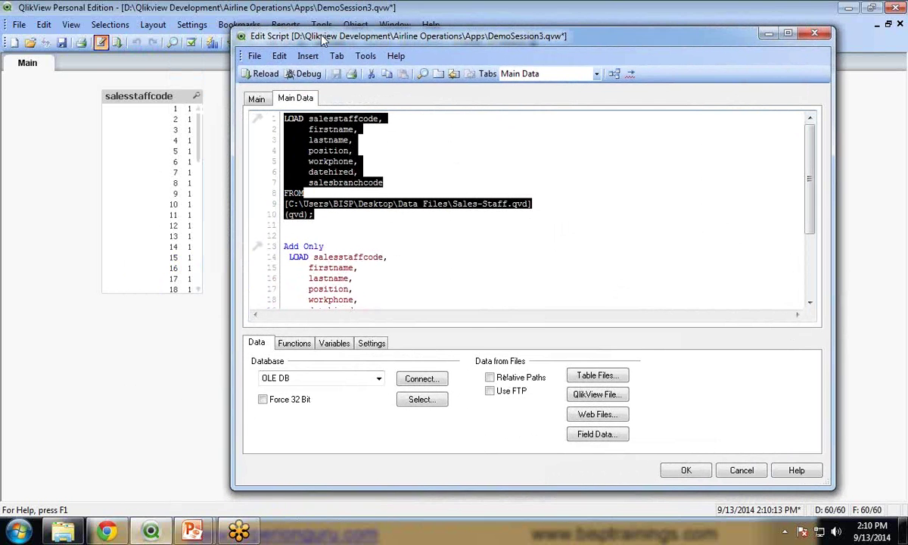
{"action": "scroll", "coordinate": [300, 227], "scroll_direction": "down", "scroll_amount": 2}
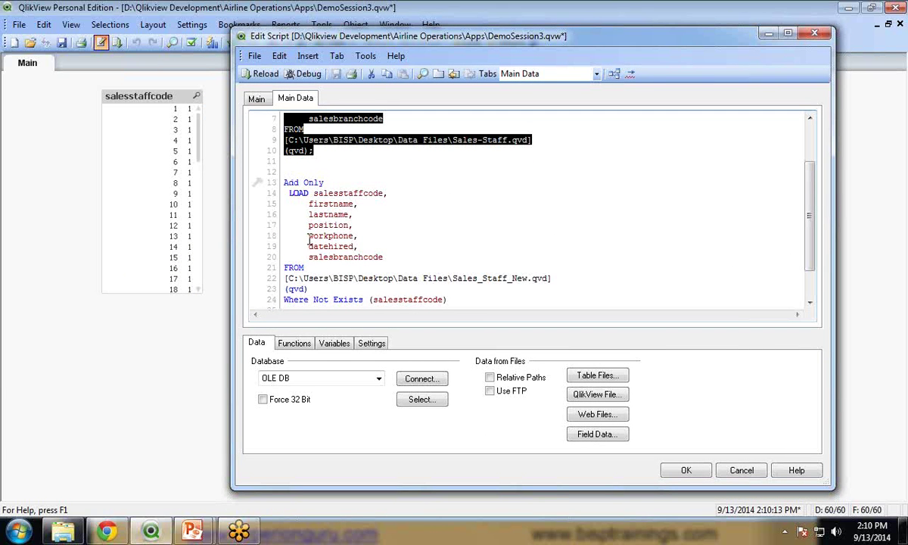
{"action": "left_click_drag", "start_coordinate": [313, 193], "coordinate": [343, 193]}
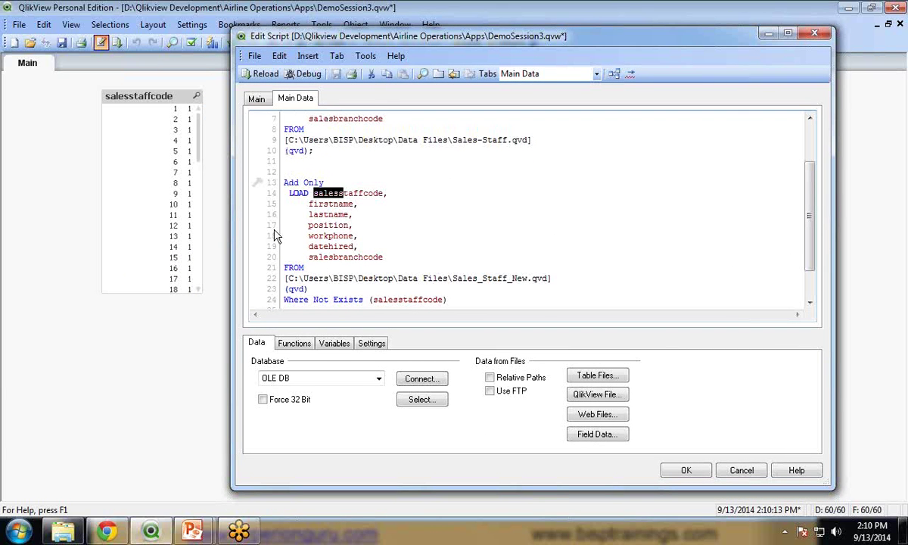
{"action": "left_click", "coordinate": [685, 470]}
{"action": "left_click_drag", "start_coordinate": [192, 146], "coordinate": [198, 292]}
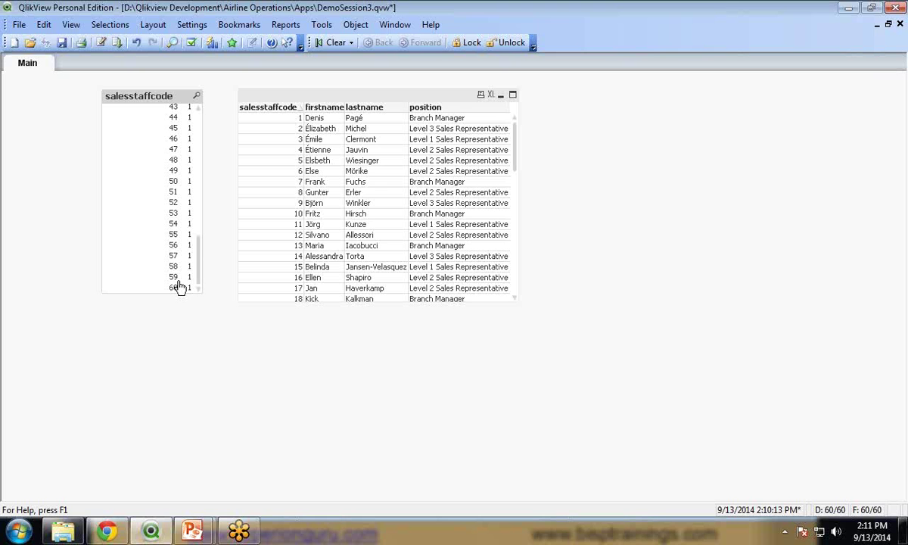
- Preview the sales staff codes in the Sales_Staff_New.qvd source from the script editor and leave the file wizard without changes
{"action": "left_click", "coordinate": [101, 42]}
{"action": "left_click", "coordinate": [259, 182]}
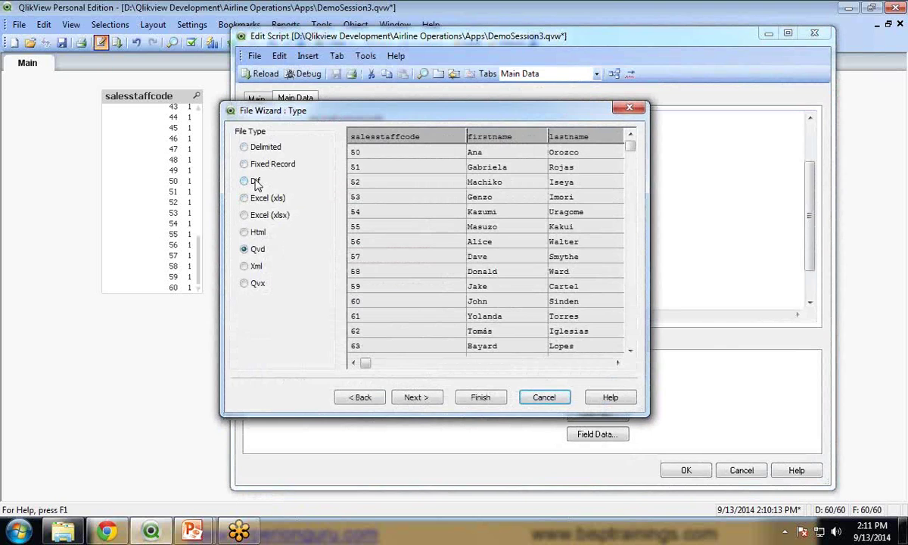
{"action": "key", "text": "Escape"}
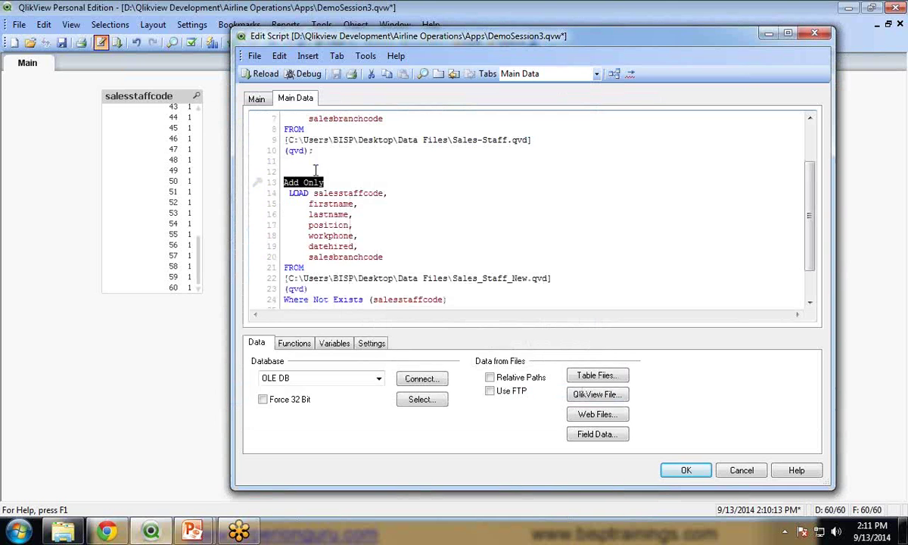
- Examine the Add Only prefix and the Sales_Staff_New.qvd LOAD statement it applies to
{"action": "key", "text": "Down"}
{"action": "key", "text": "Down"}
{"action": "key", "text": "Down"}
{"action": "key", "text": "Down"}
{"action": "key", "text": "Down"}
{"action": "key", "text": "Down"}
{"action": "key", "text": "Down"}
{"action": "key", "text": "Down"}
{"action": "left_click_drag", "start_coordinate": [289, 193], "coordinate": [562, 279]}
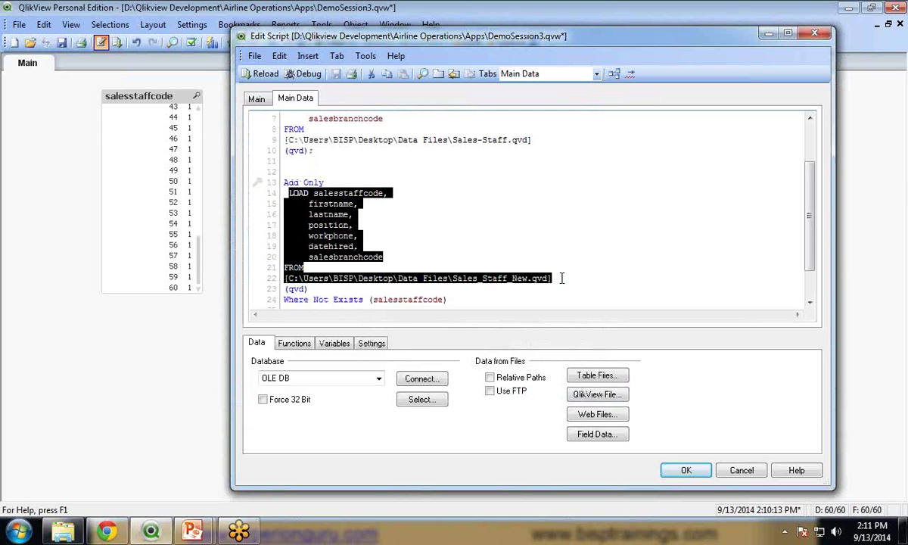
{"action": "left_click", "coordinate": [517, 263]}
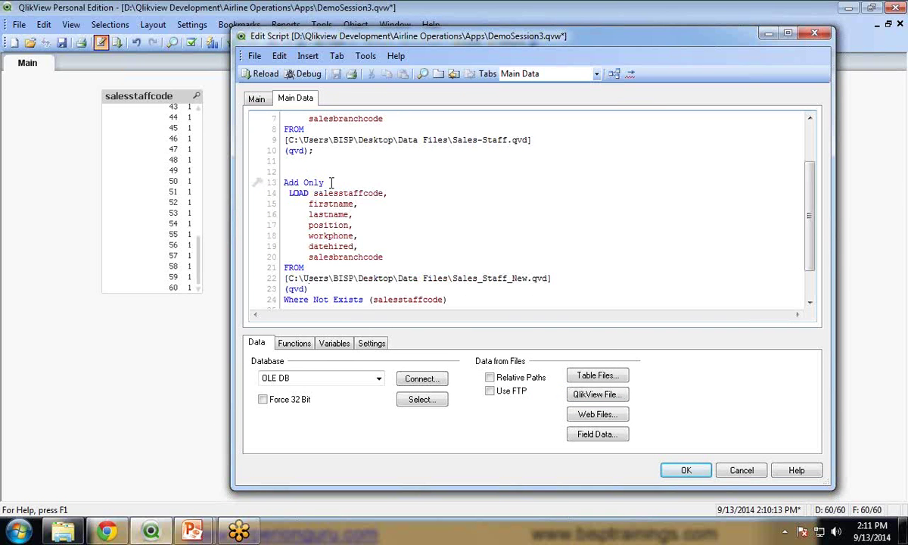
{"action": "left_click_drag", "start_coordinate": [325, 182], "coordinate": [266, 183]}
{"action": "left_click", "coordinate": [393, 182]}
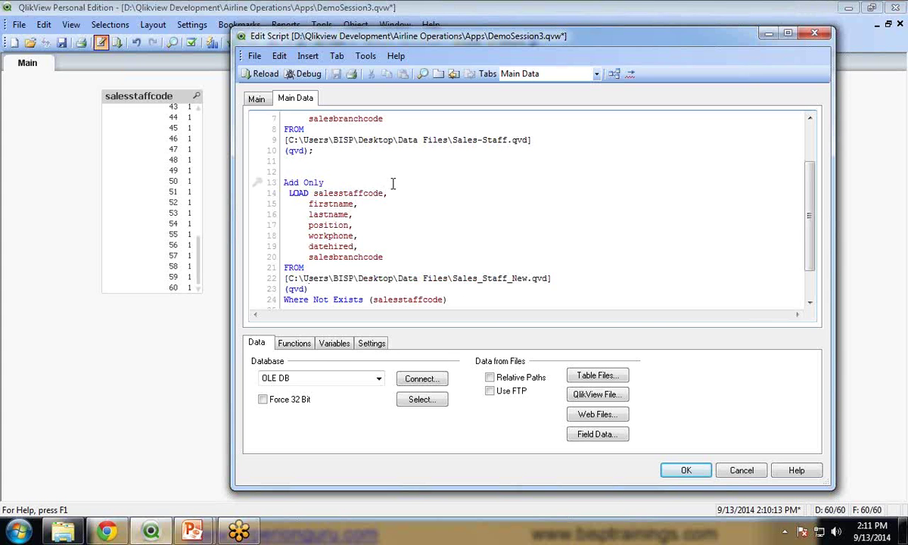
- Change the Add Only prefix of the second LOAD statement to Replace, save, and close the script
{"action": "scroll", "coordinate": [392, 182], "scroll_direction": "up", "scroll_amount": 2}
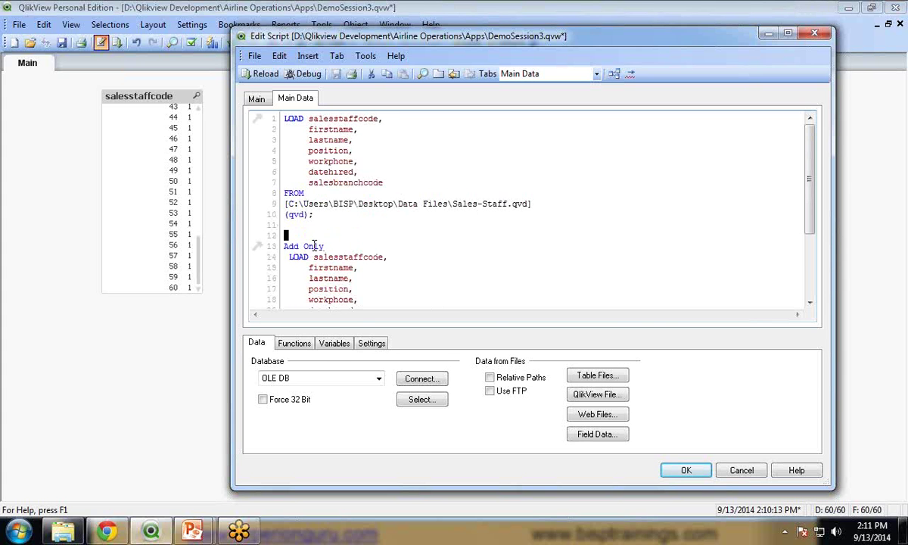
{"action": "left_click_drag", "start_coordinate": [325, 246], "coordinate": [277, 251]}
{"action": "type", "text": "Replace"}
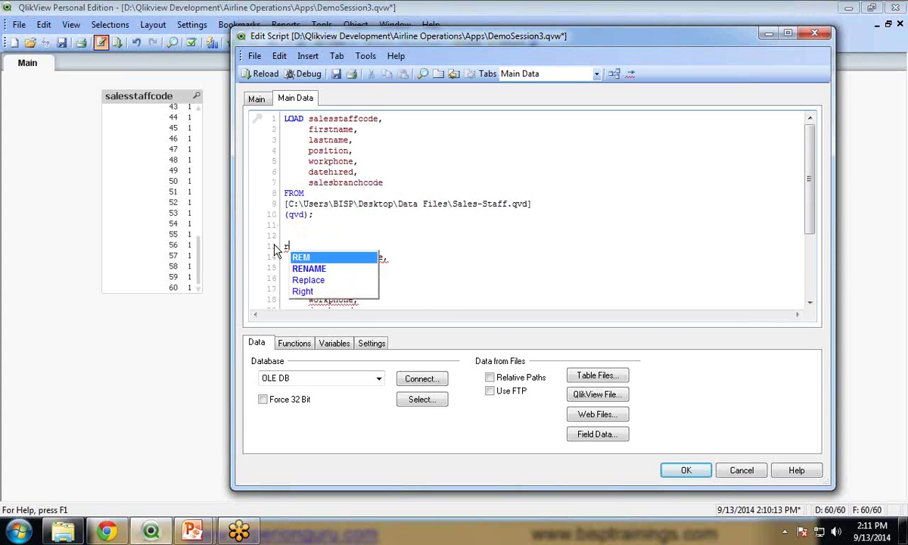
{"action": "key", "text": "Return"}
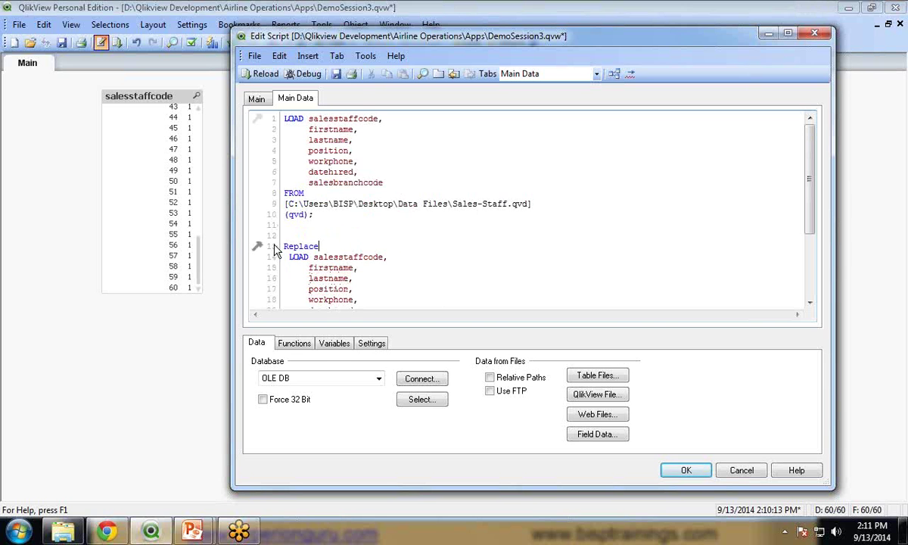
{"action": "left_click", "coordinate": [336, 74]}
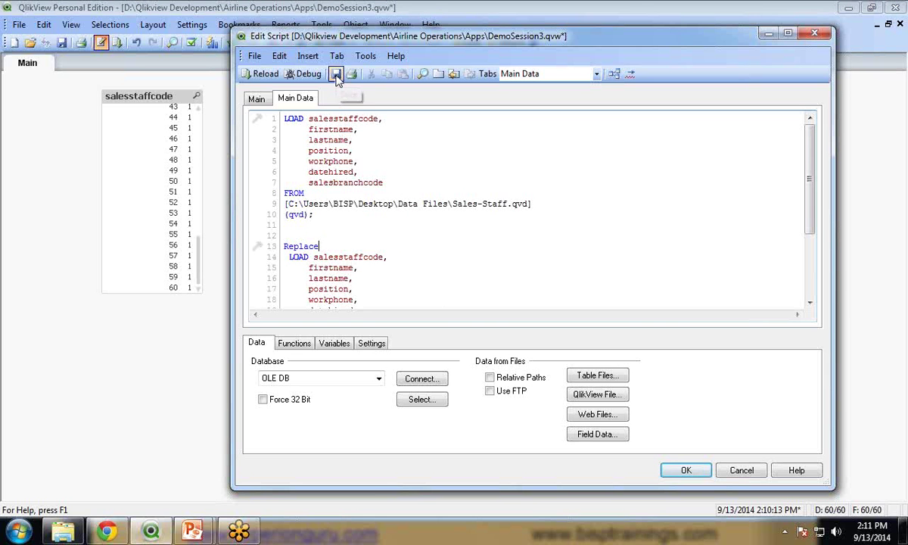
{"action": "left_click", "coordinate": [686, 470]}
- Run a partial reload with the Replace prefix and check the salesstaffcode list box
{"action": "left_click", "coordinate": [17, 24]}
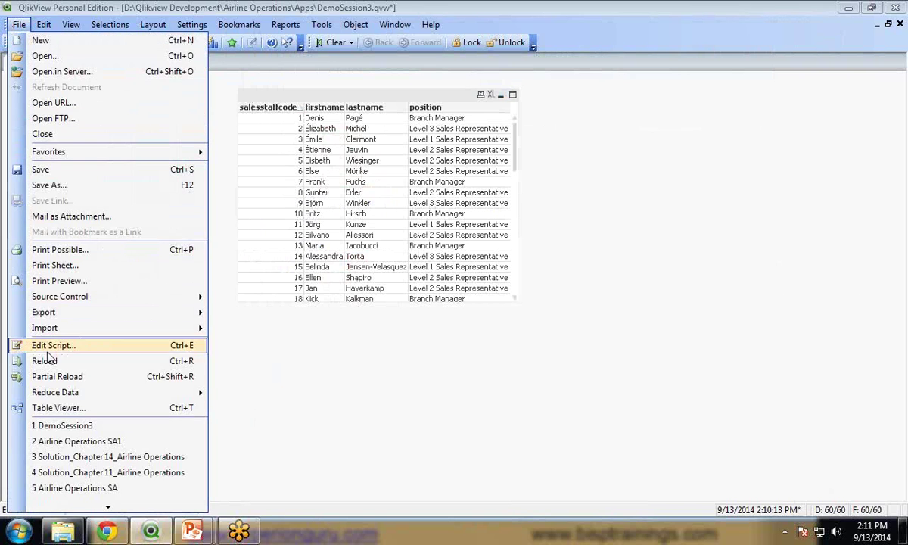
{"action": "left_click", "coordinate": [59, 376]}
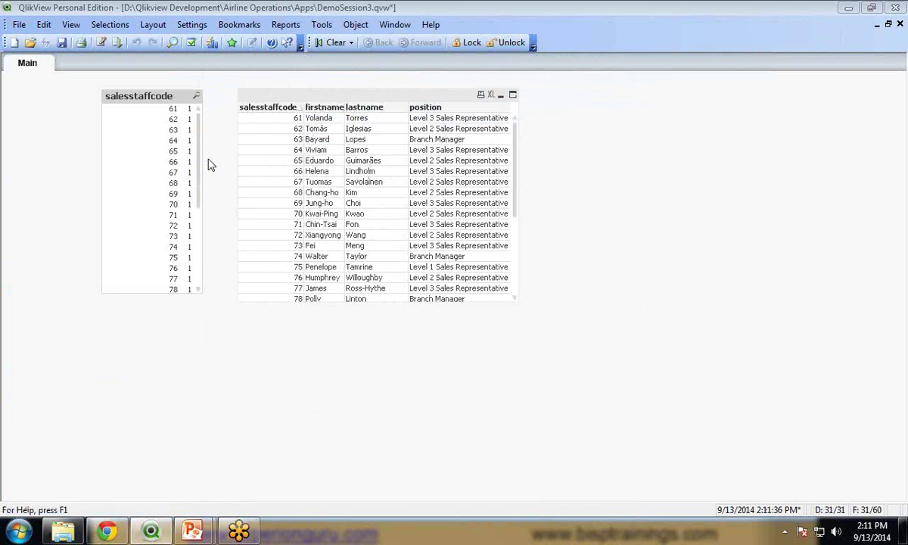
{"action": "mouse_move", "coordinate": [199, 128]}
{"action": "left_mouse_down"}
{"action": "mouse_move", "coordinate": [201, 237]}
{"action": "mouse_move", "coordinate": [203, 117]}
{"action": "left_mouse_up"}
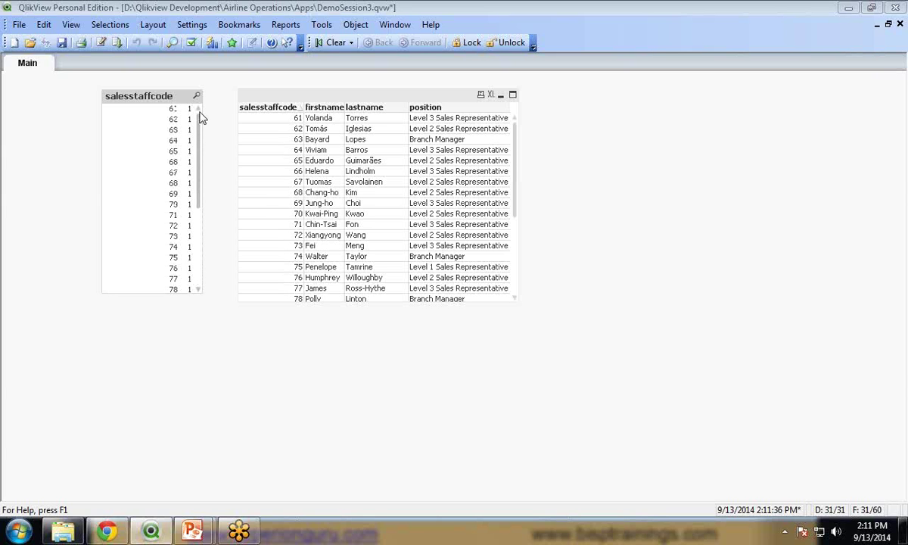
{"action": "mouse_move", "coordinate": [198, 125]}
{"action": "left_mouse_down"}
{"action": "mouse_move", "coordinate": [203, 227]}
{"action": "mouse_move", "coordinate": [198, 125]}
{"action": "mouse_move", "coordinate": [200, 221]}
{"action": "mouse_move", "coordinate": [205, 134]}
{"action": "left_mouse_up"}
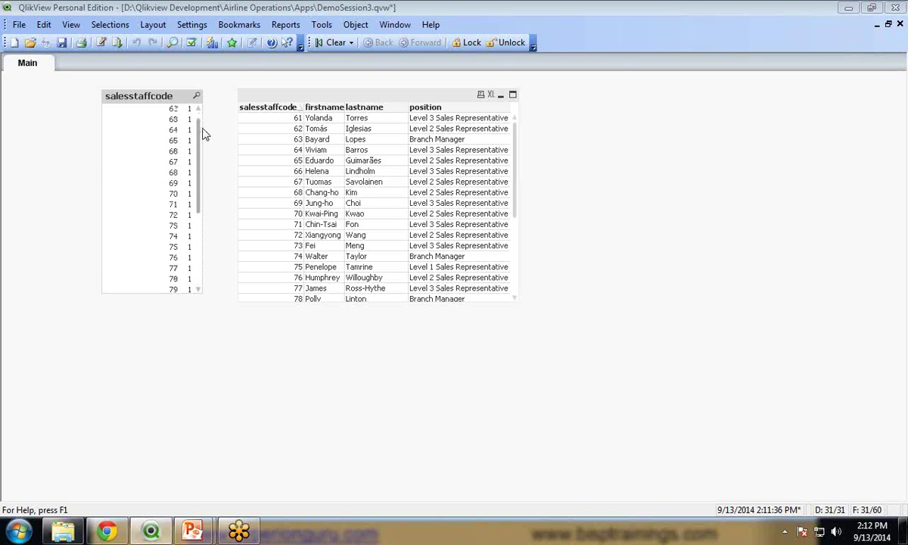
{"action": "scroll", "coordinate": [203, 133], "scroll_direction": "up", "scroll_amount": 1}
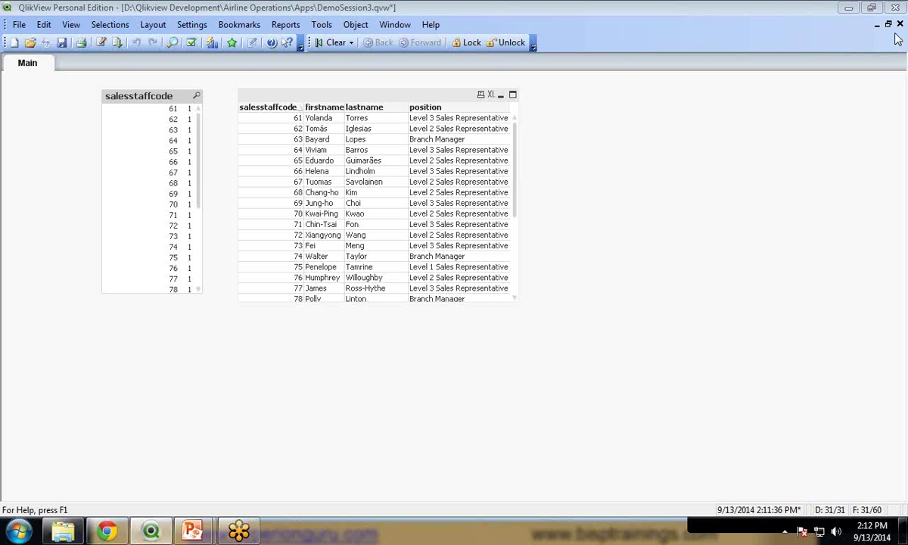